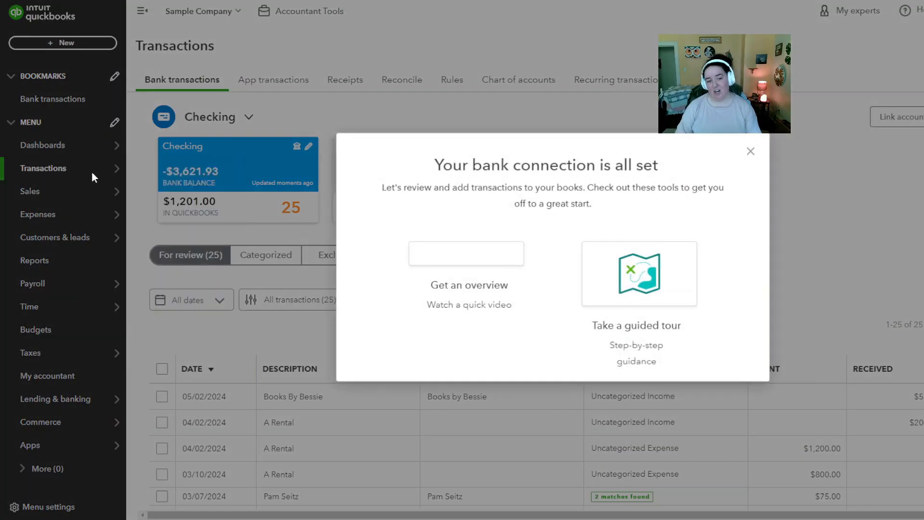
- Dismiss the bank connection notice and sort the Checking transactions for review by date, oldest first
{"action": "triple_click", "coordinate": [753, 150]}
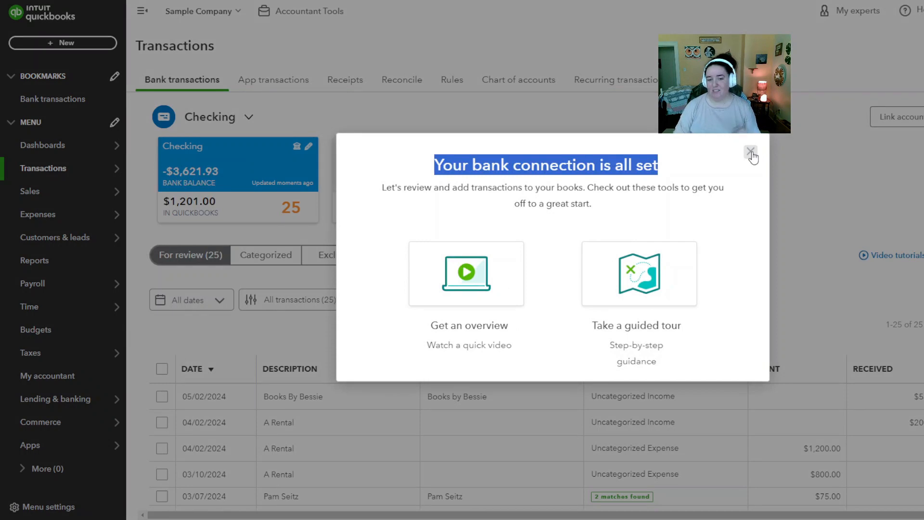
{"action": "left_click", "coordinate": [750, 151]}
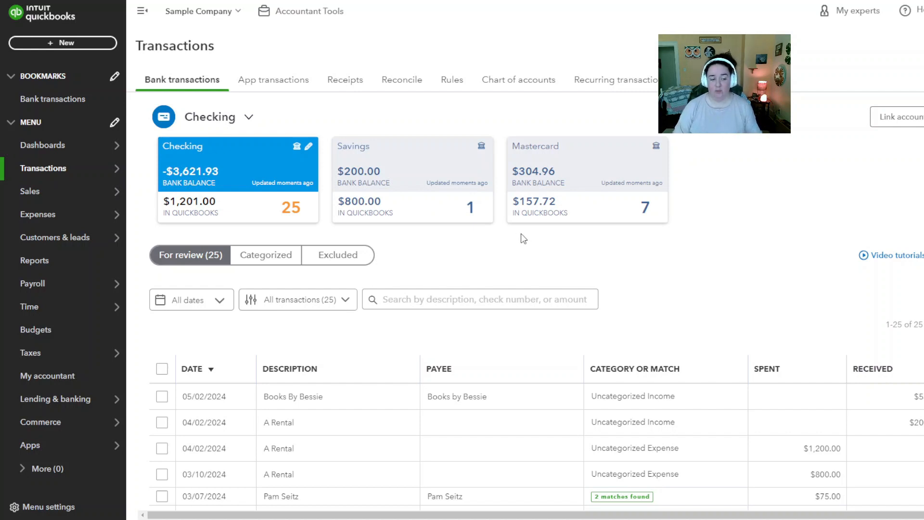
{"action": "left_click", "coordinate": [239, 377]}
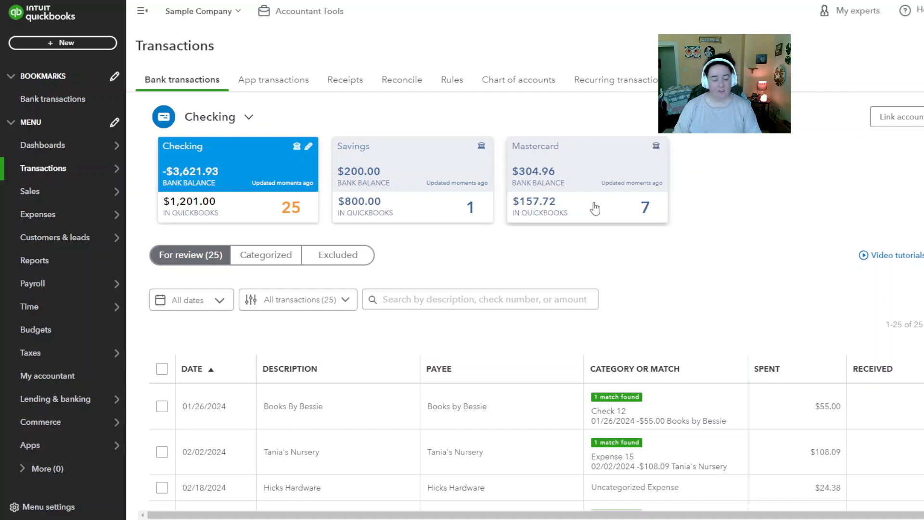
- View the Savings and Mastercard transactions awaiting review and return to the Checking account
{"action": "left_click", "coordinate": [343, 212]}
{"action": "left_click", "coordinate": [550, 213]}
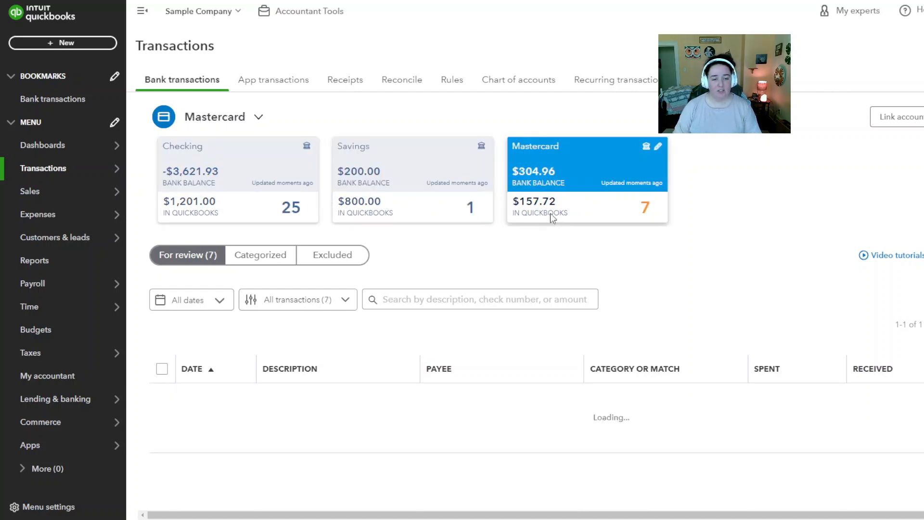
{"action": "left_click", "coordinate": [285, 210]}
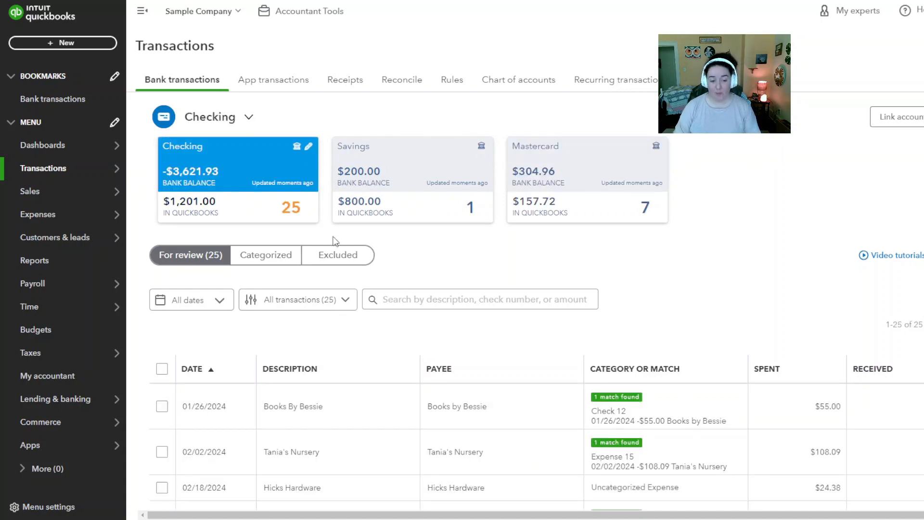
- Expand the 03/10/2024 A Rental transaction and copy its bank detail text, A1 RENTAL
{"action": "scroll", "coordinate": [472, 293], "scroll_direction": "down", "scroll_amount": 8}
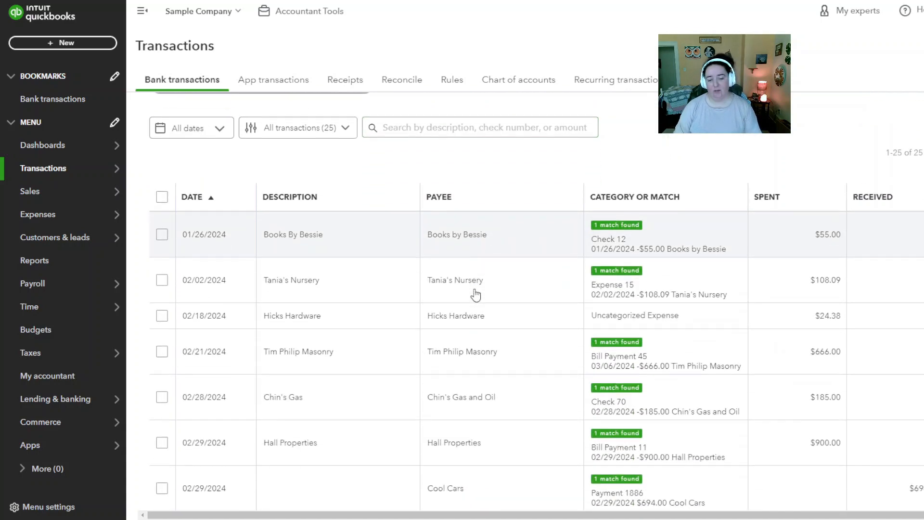
{"action": "scroll", "coordinate": [474, 299], "scroll_direction": "down", "scroll_amount": 9}
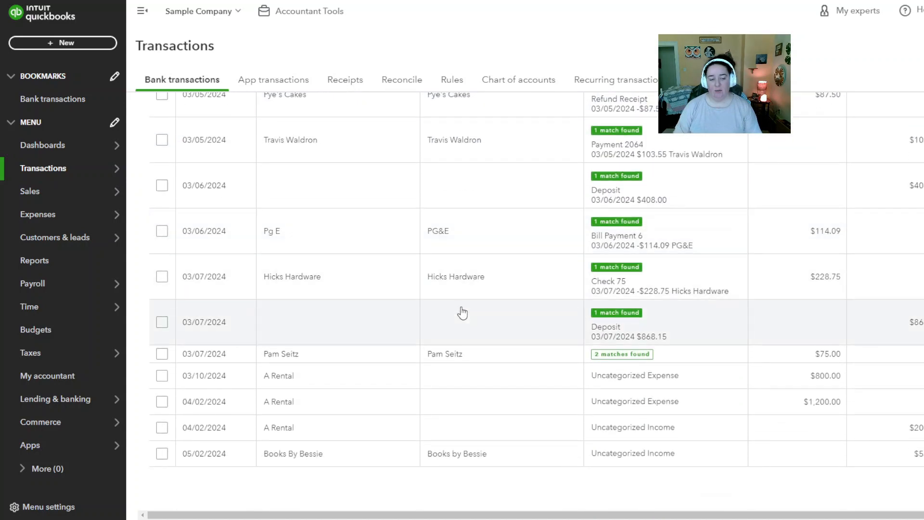
{"action": "left_click", "coordinate": [385, 369]}
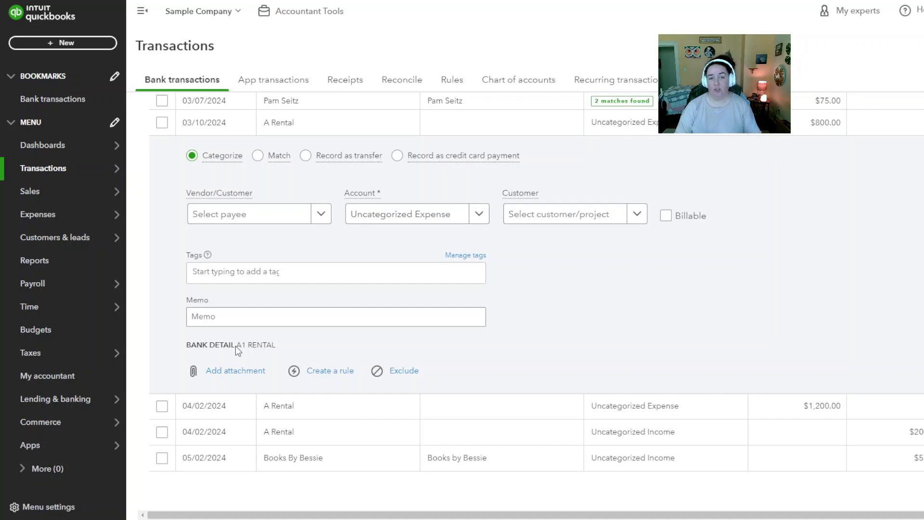
{"action": "left_click_drag", "start_coordinate": [235, 346], "coordinate": [276, 346]}
{"action": "key", "text": "ctrl+c"}
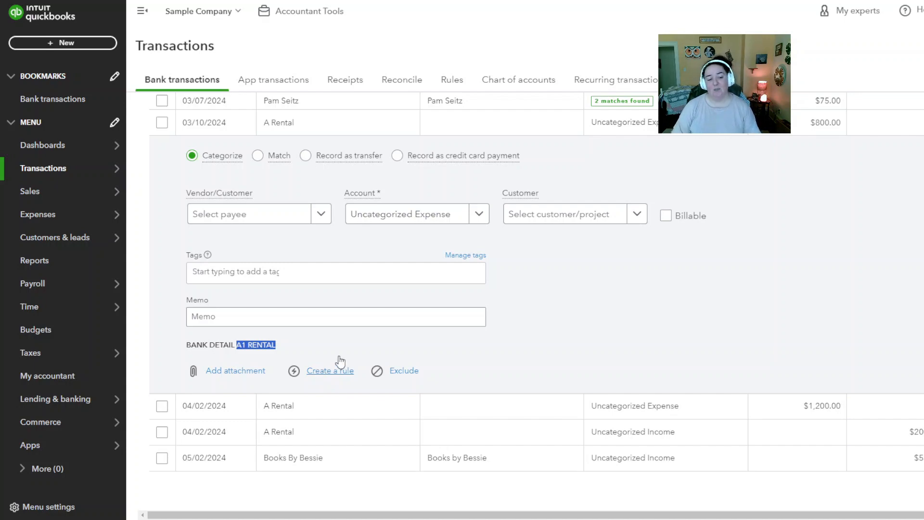
- Start a new bank rule from the expanded transaction and name it A1 RENTAL
{"action": "left_click", "coordinate": [343, 370]}
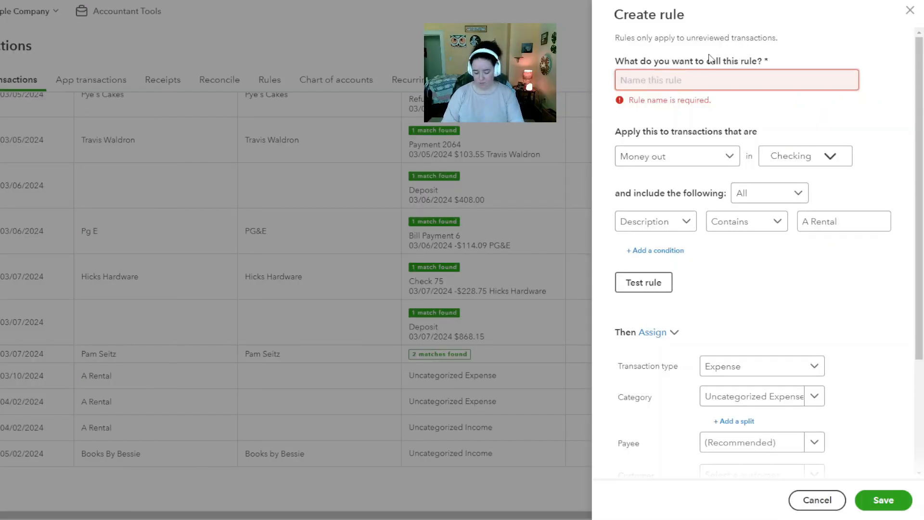
{"action": "type", "text": "A1 RENTAL"}
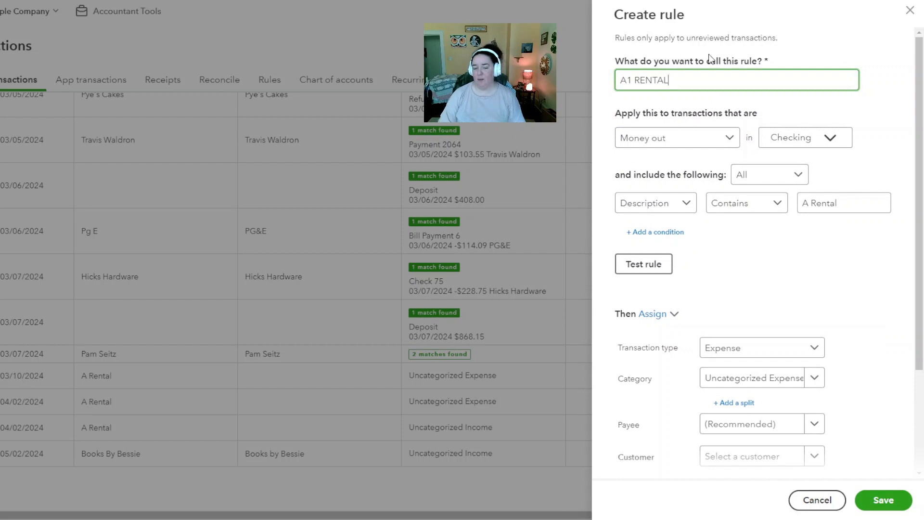
{"action": "left_click", "coordinate": [709, 58]}
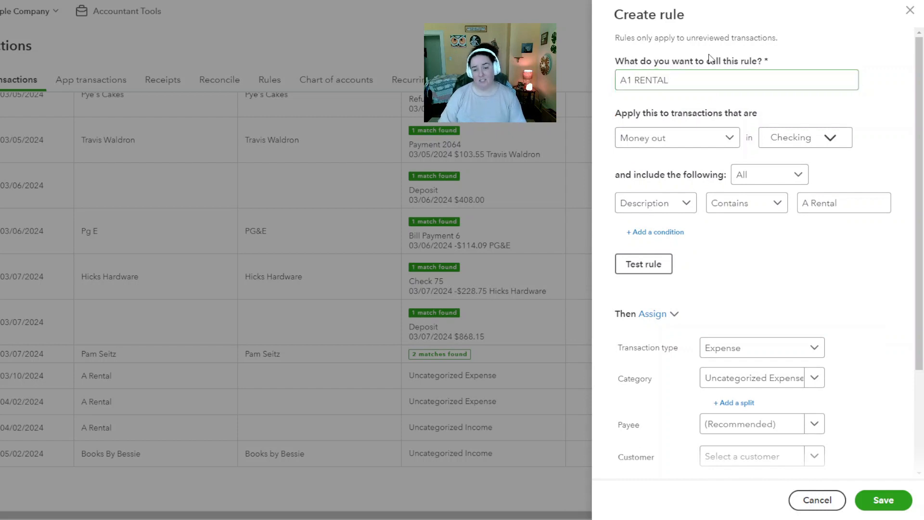
{"action": "left_click", "coordinate": [707, 77]}
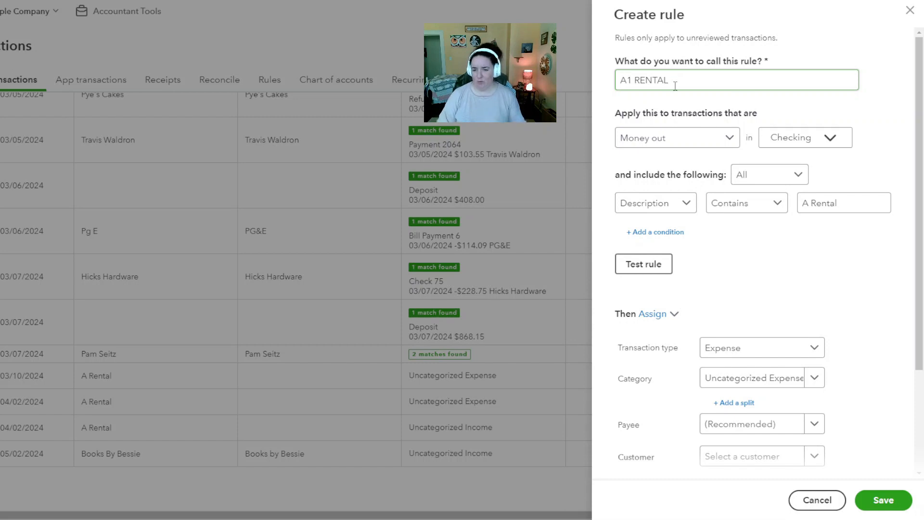
- Apply the rule to money-out transactions in all bank accounts, including Checking, Savings and Mastercard
{"action": "left_click", "coordinate": [676, 140]}
{"action": "left_click", "coordinate": [785, 144]}
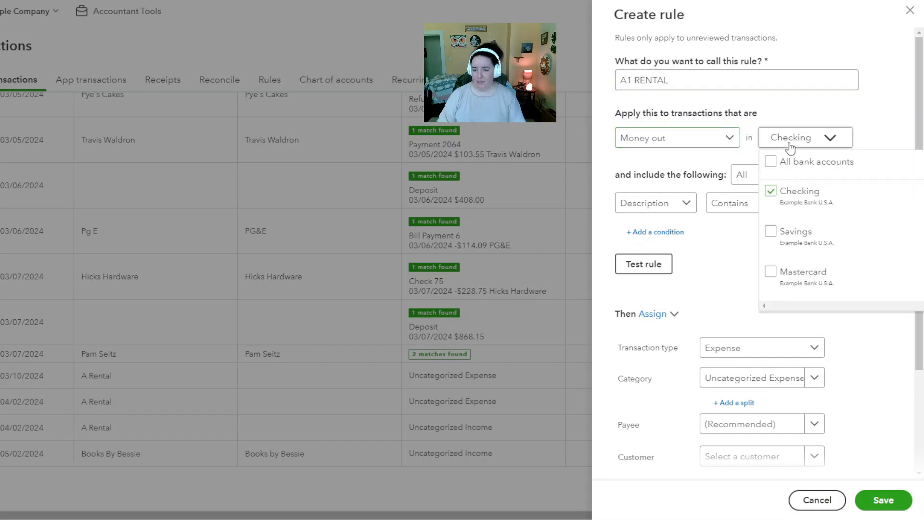
{"action": "left_click", "coordinate": [771, 161]}
{"action": "left_click", "coordinate": [725, 165]}
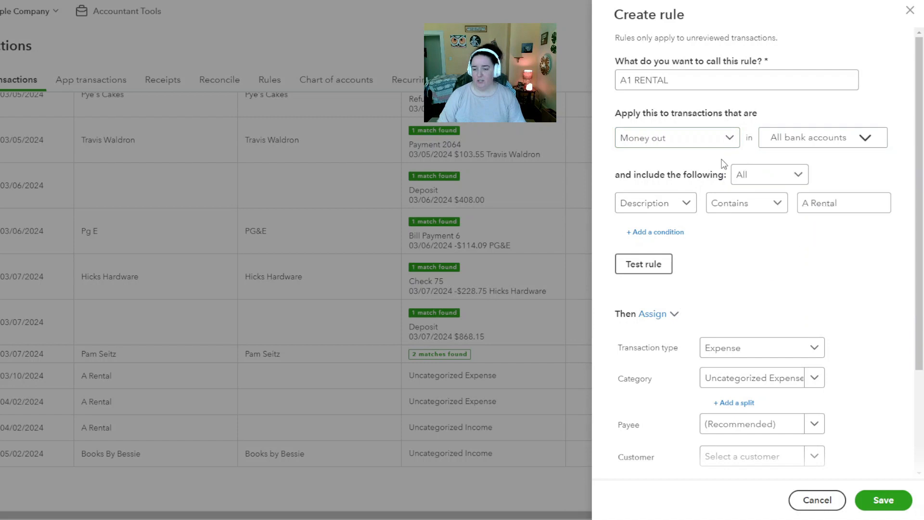
{"action": "left_click", "coordinate": [670, 80]}
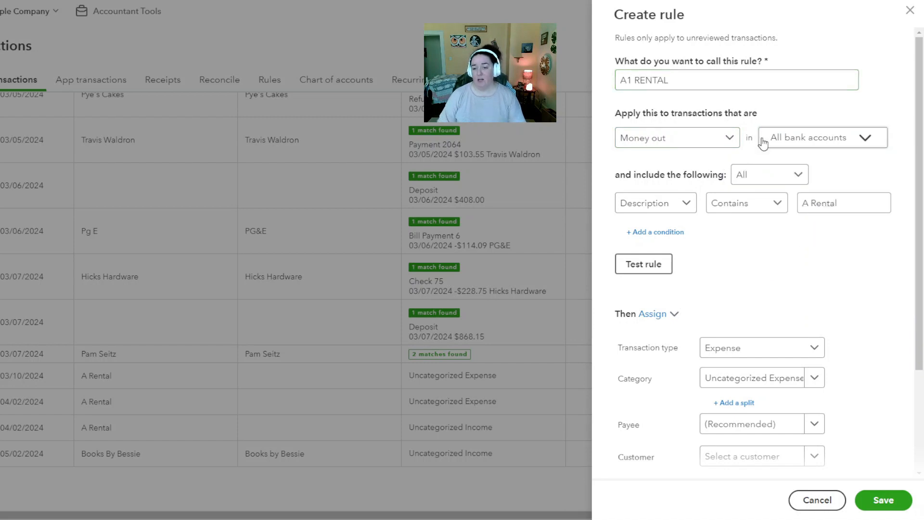
{"action": "left_click", "coordinate": [798, 145]}
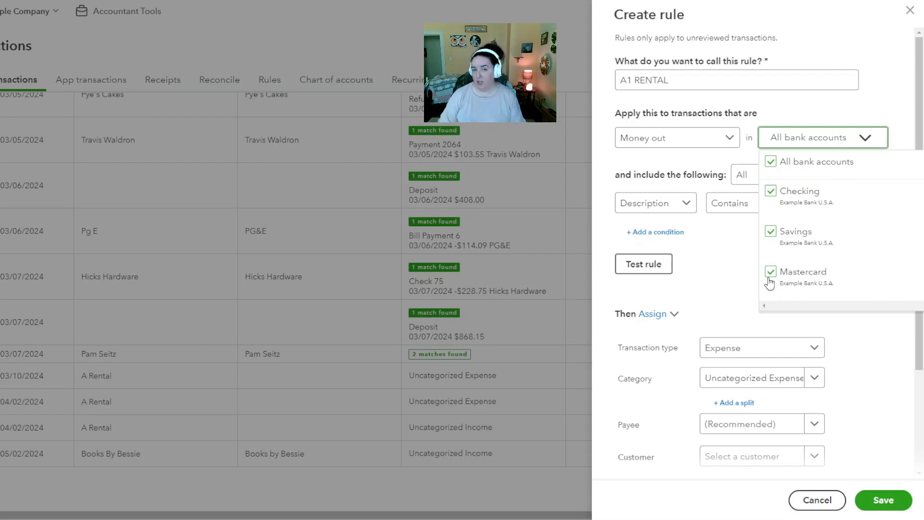
{"action": "left_click", "coordinate": [746, 160]}
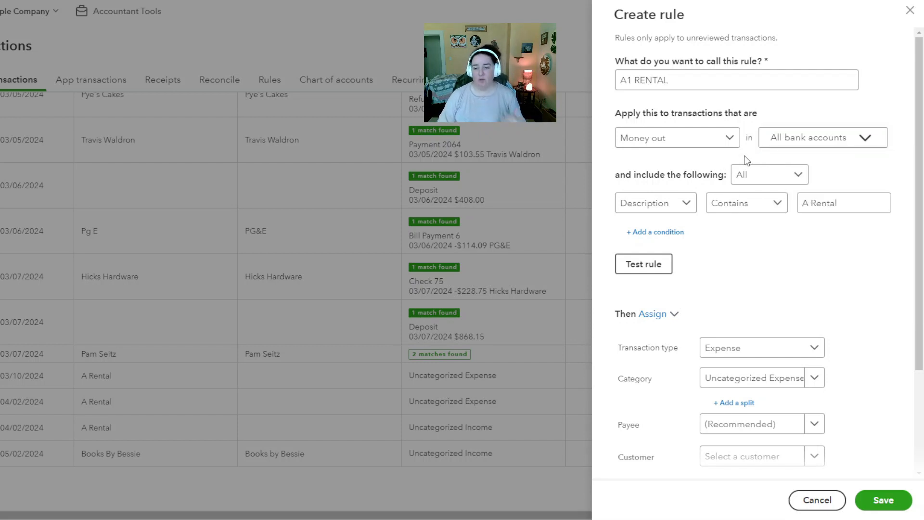
{"action": "left_click", "coordinate": [785, 145]}
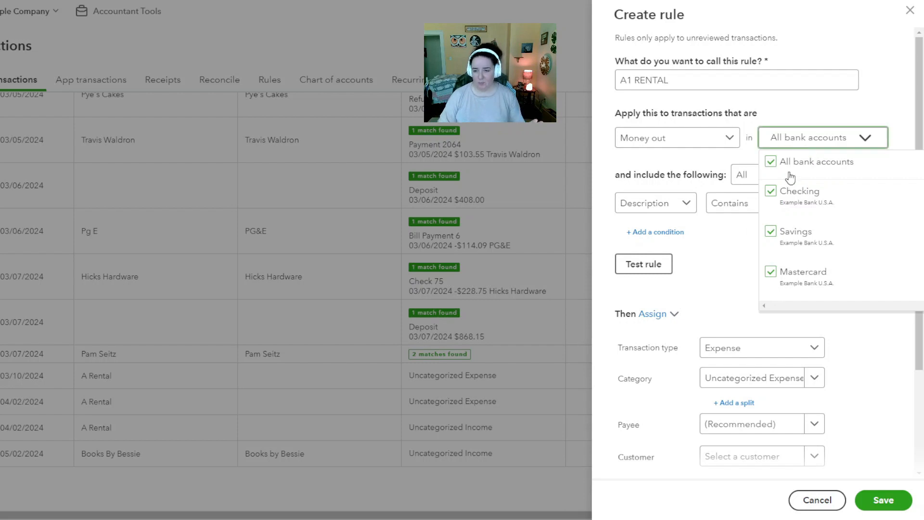
{"action": "left_click", "coordinate": [686, 169]}
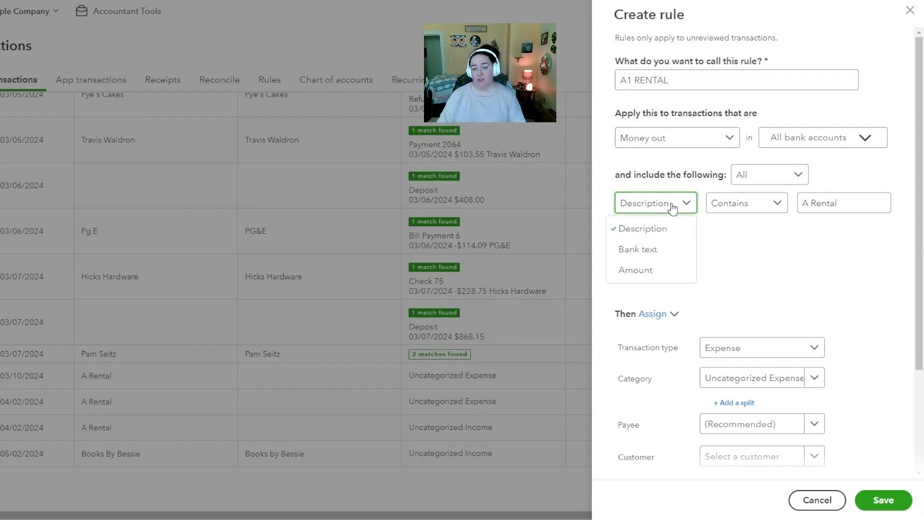
- Set the rule's first condition to match bank text containing A1 RENTAL
{"action": "left_click", "coordinate": [666, 250]}
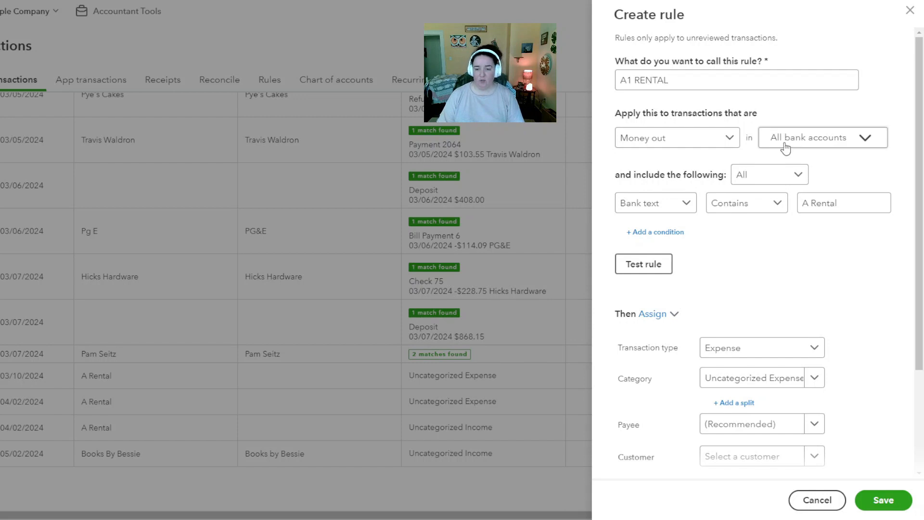
{"action": "triple_click", "coordinate": [848, 206]}
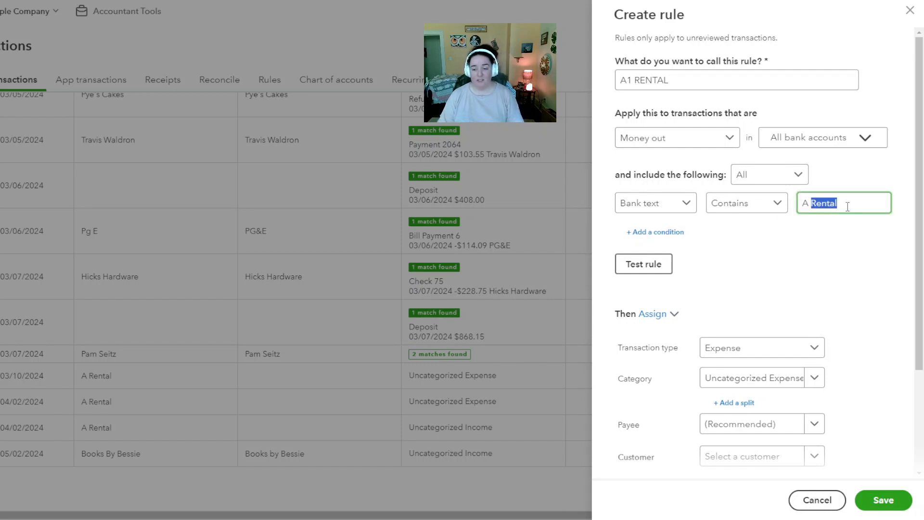
{"action": "key", "text": "ctrl+v"}
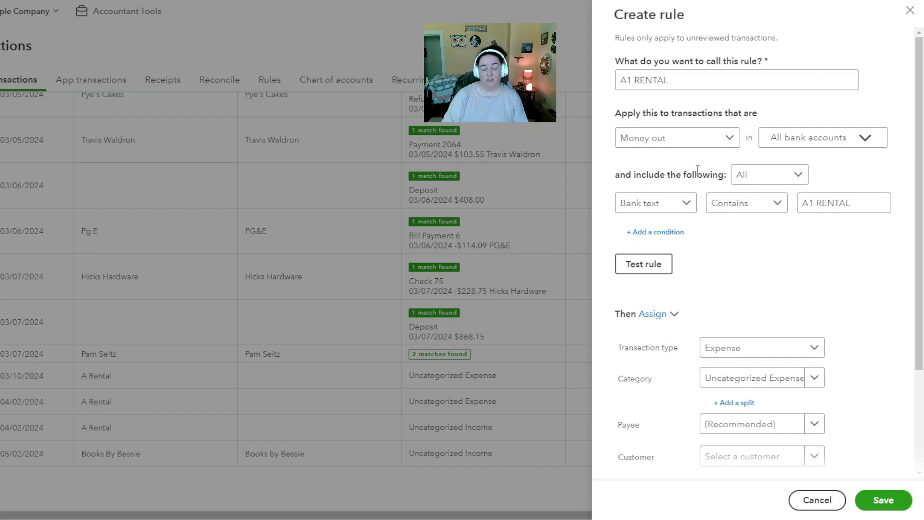
- Try the Doesn't contain operator on the bank text condition and return it to Contains
{"action": "left_click", "coordinate": [683, 208]}
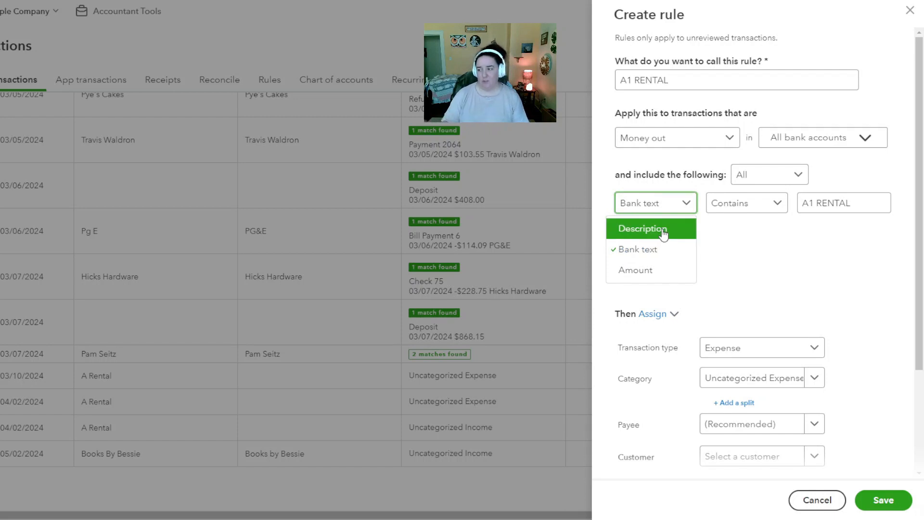
{"action": "left_click", "coordinate": [772, 234]}
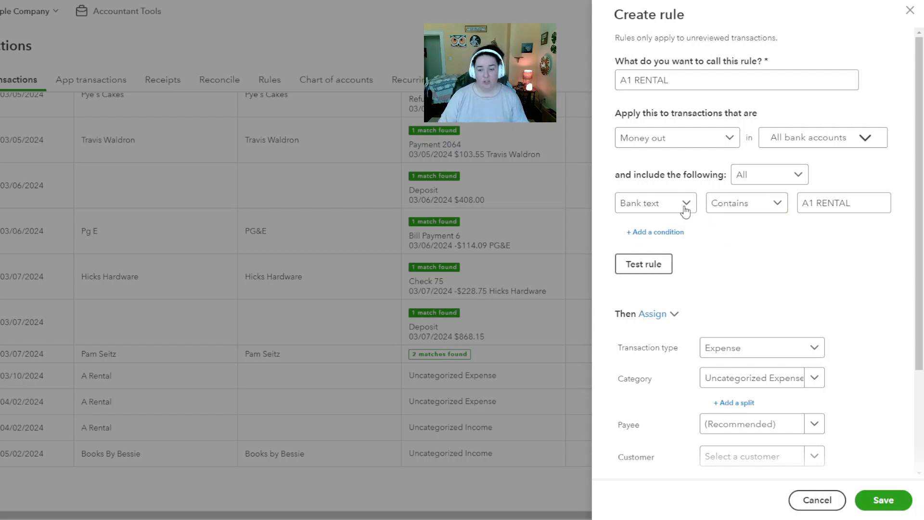
{"action": "left_click", "coordinate": [716, 208]}
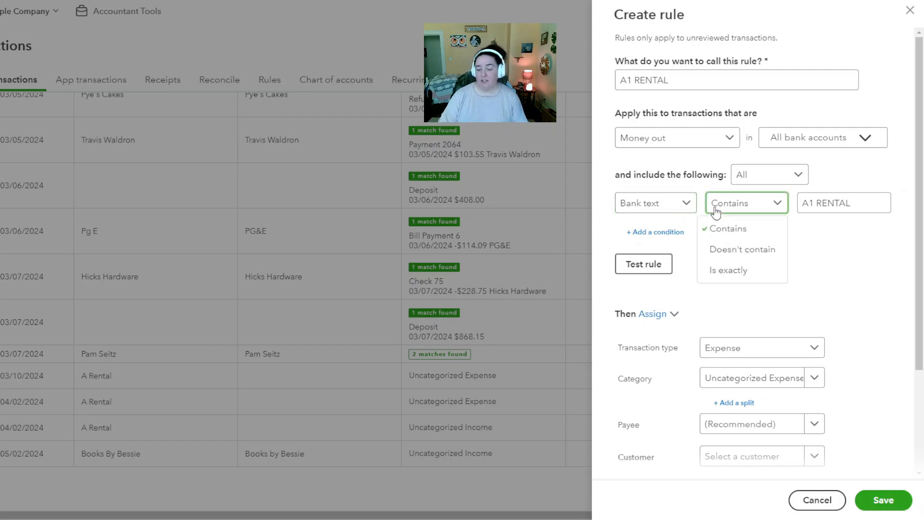
{"action": "left_click", "coordinate": [743, 248]}
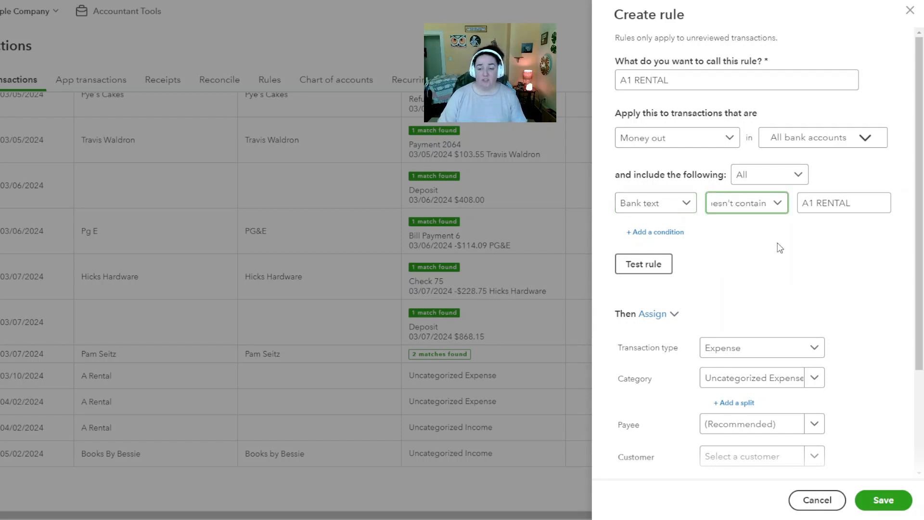
{"action": "left_click", "coordinate": [766, 203]}
{"action": "left_click", "coordinate": [736, 227]}
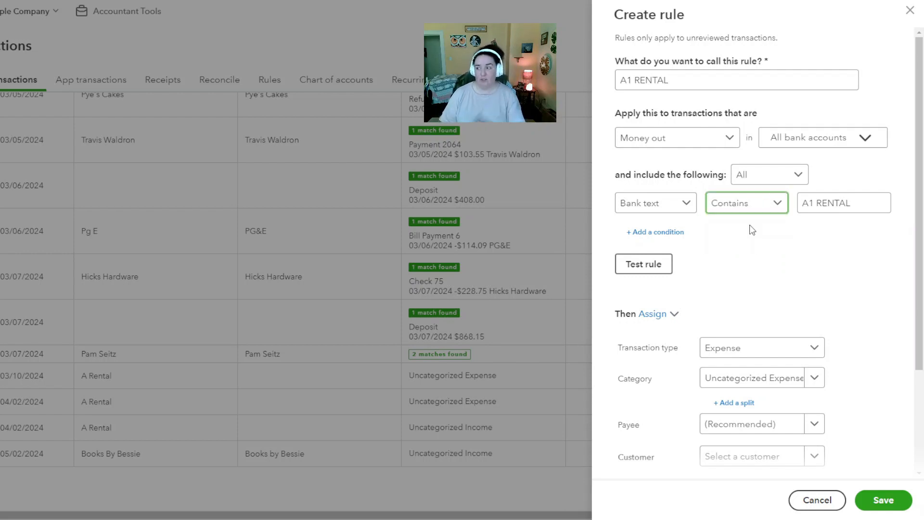
{"action": "left_click", "coordinate": [803, 203]}
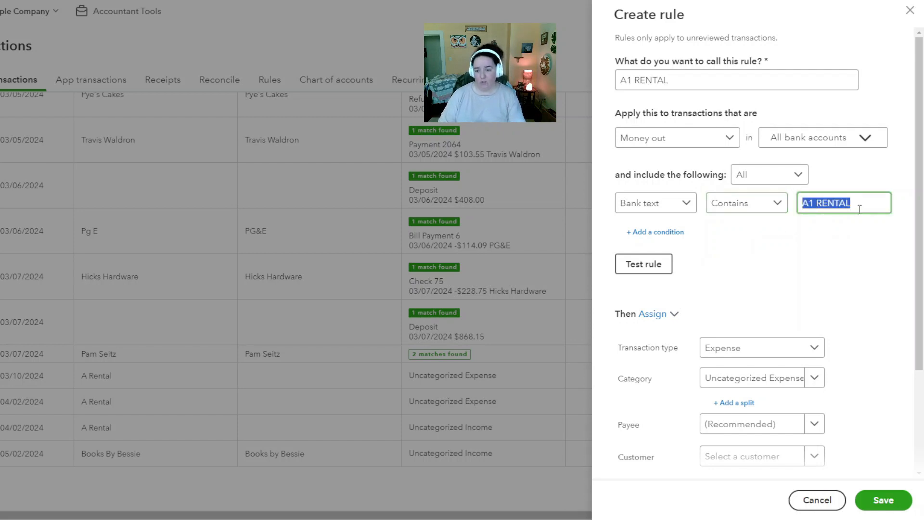
{"action": "left_click", "coordinate": [860, 206]}
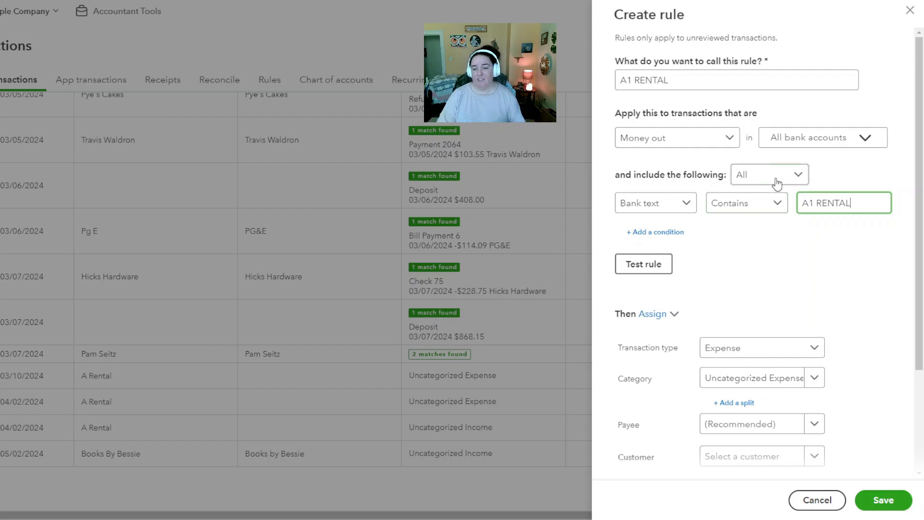
- Add a second condition to the rule requiring the amount to be greater than 30.00
{"action": "left_click", "coordinate": [655, 232]}
{"action": "left_click", "coordinate": [655, 233]}
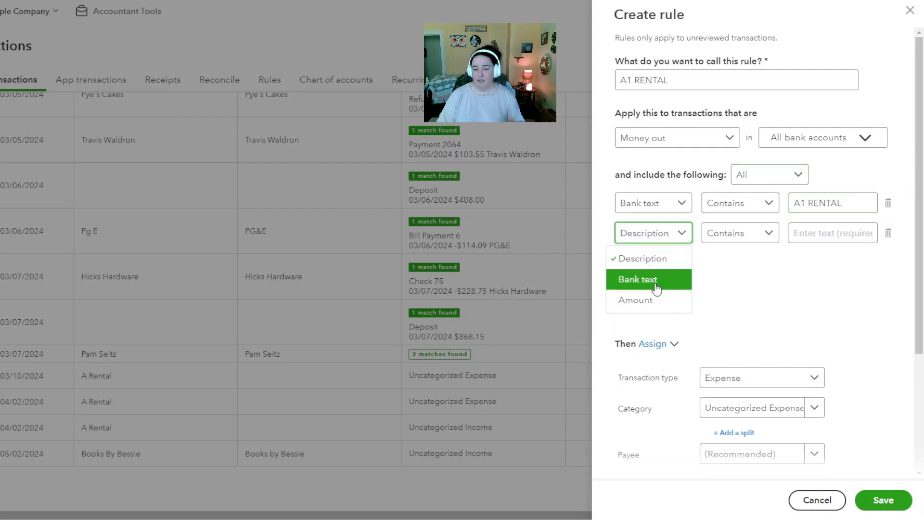
{"action": "left_click", "coordinate": [657, 301]}
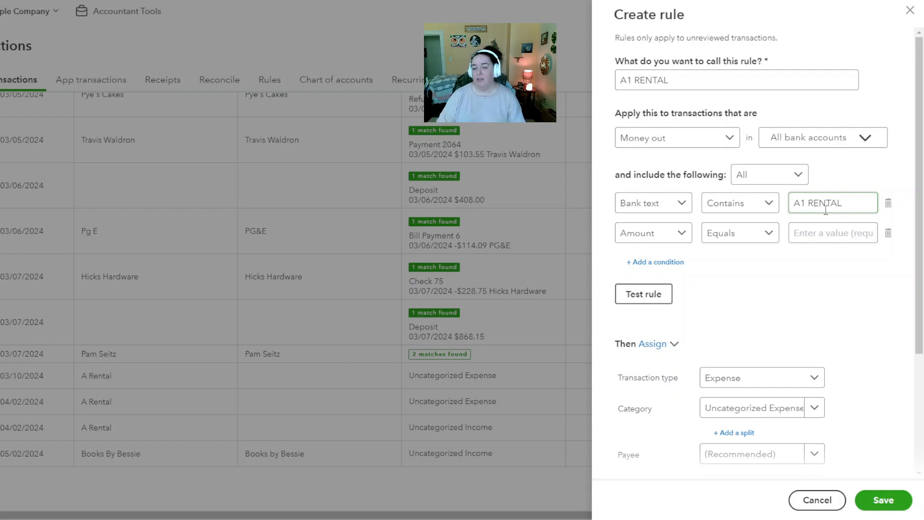
{"action": "left_click", "coordinate": [705, 237]}
{"action": "left_click", "coordinate": [729, 300]}
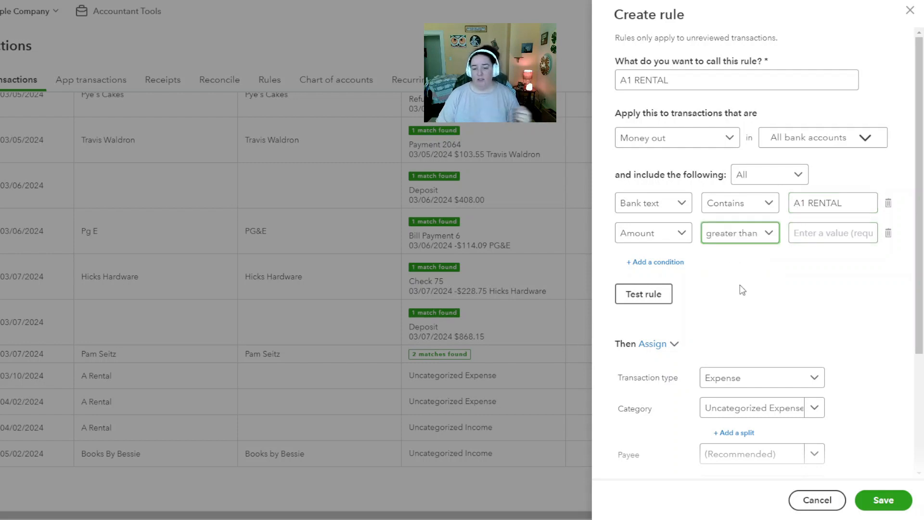
{"action": "left_click", "coordinate": [821, 236]}
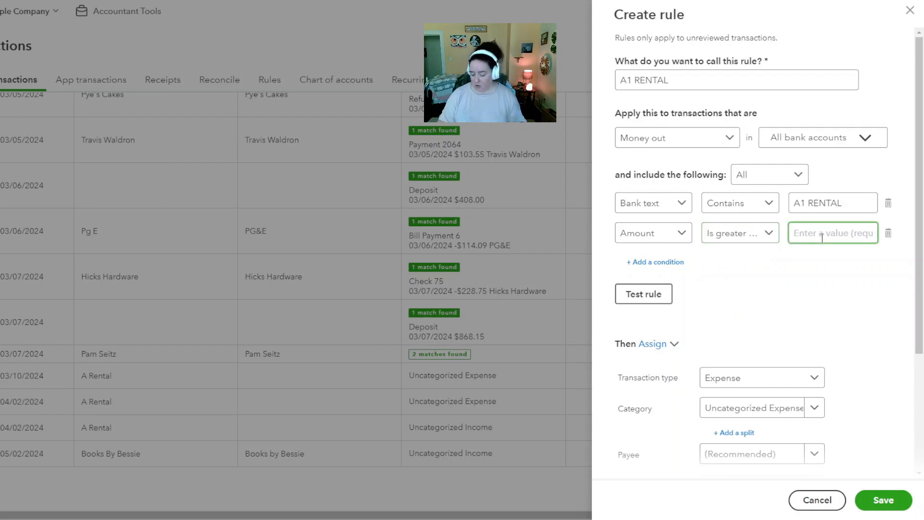
{"action": "type", "text": "30.00"}
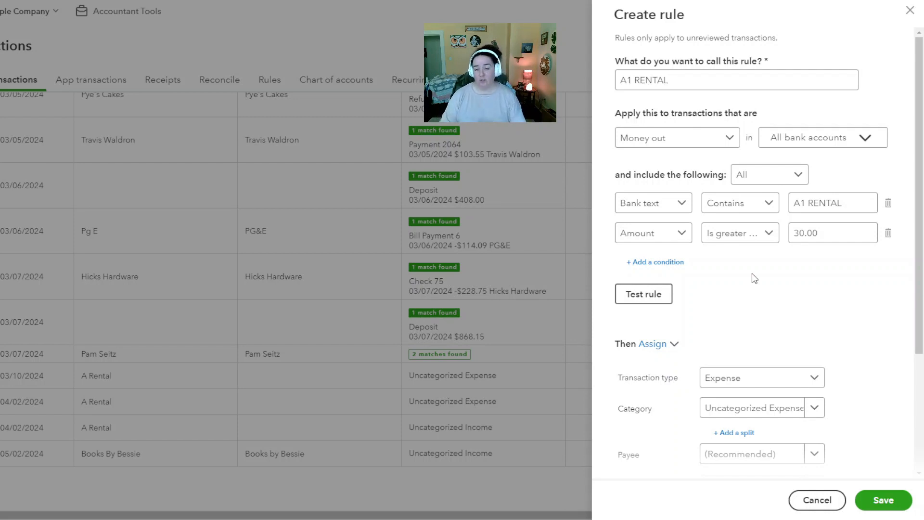
{"action": "left_click", "coordinate": [794, 243]}
{"action": "double_click", "coordinate": [803, 243]}
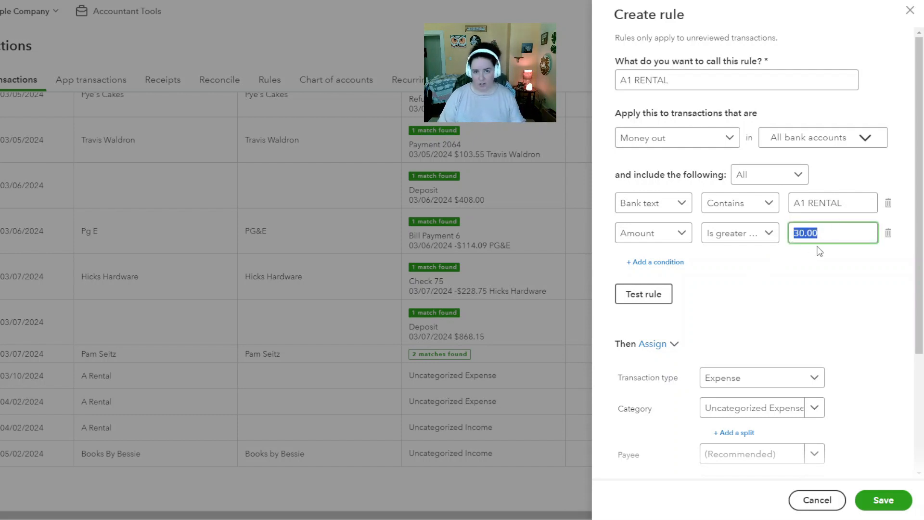
{"action": "left_click", "coordinate": [819, 251]}
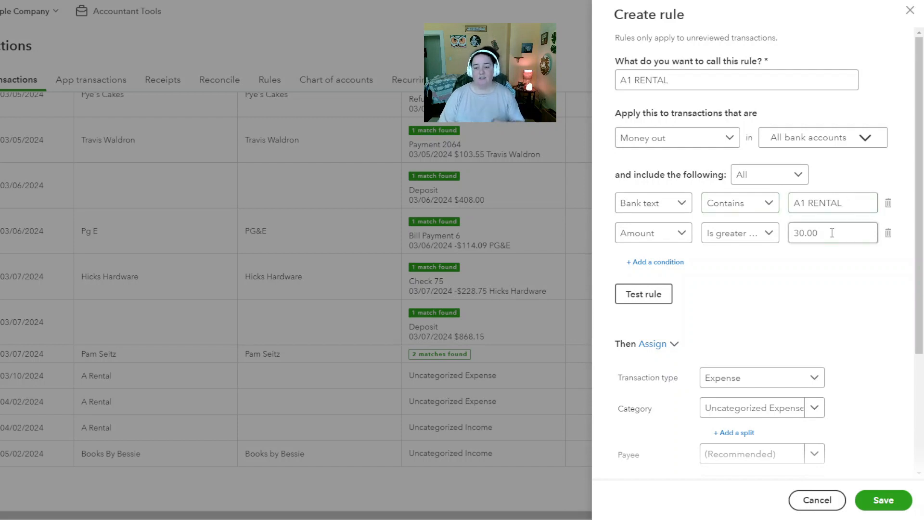
{"action": "left_click", "coordinate": [797, 203]}
{"action": "triple_click", "coordinate": [811, 204]}
{"action": "left_click", "coordinate": [834, 204]}
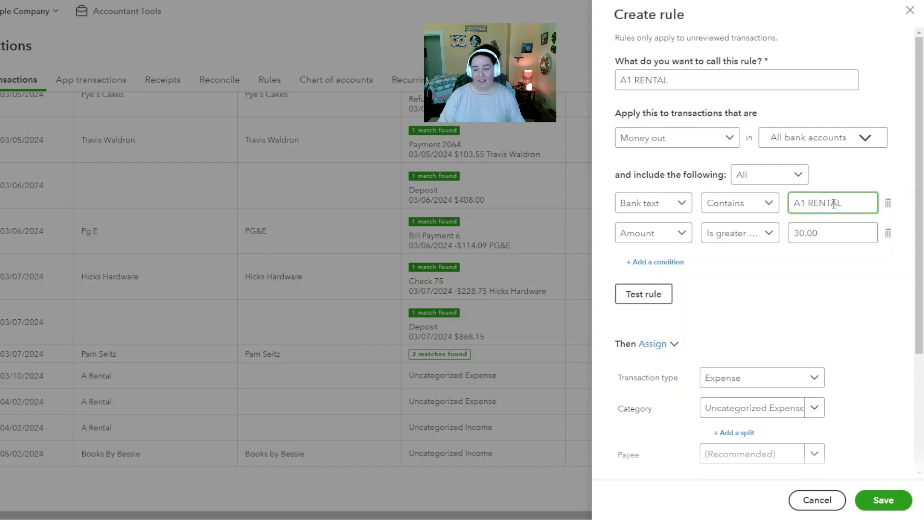
- Try matching transactions that meet Any of the rule's conditions and return the setting to All
{"action": "left_click", "coordinate": [800, 180]}
{"action": "left_click", "coordinate": [753, 200]}
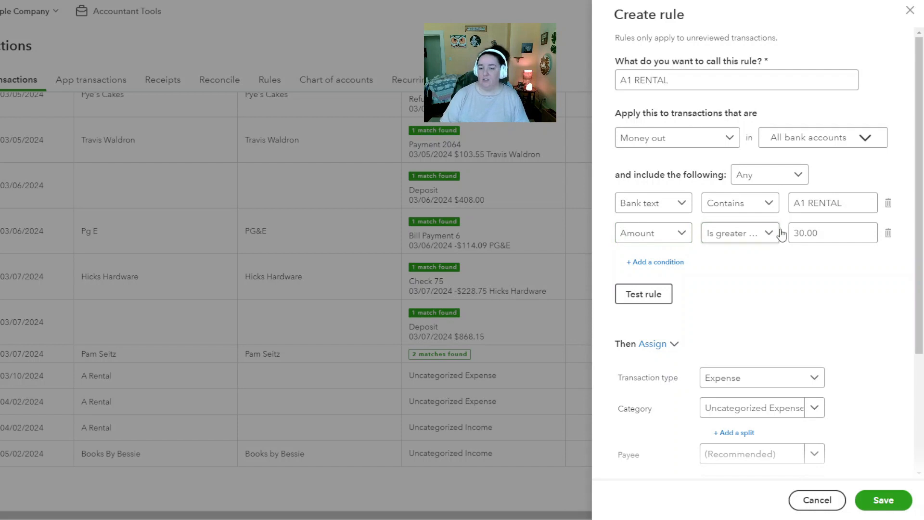
{"action": "left_click", "coordinate": [782, 177]}
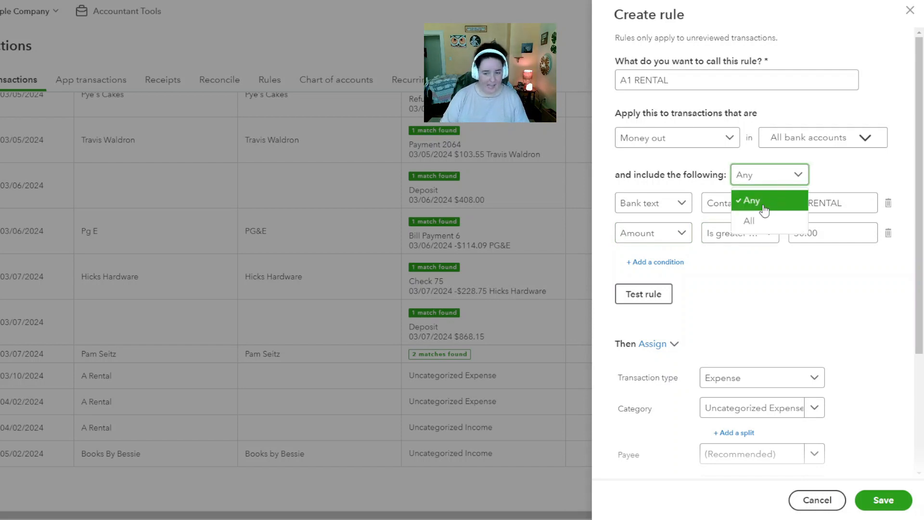
{"action": "left_click", "coordinate": [752, 221]}
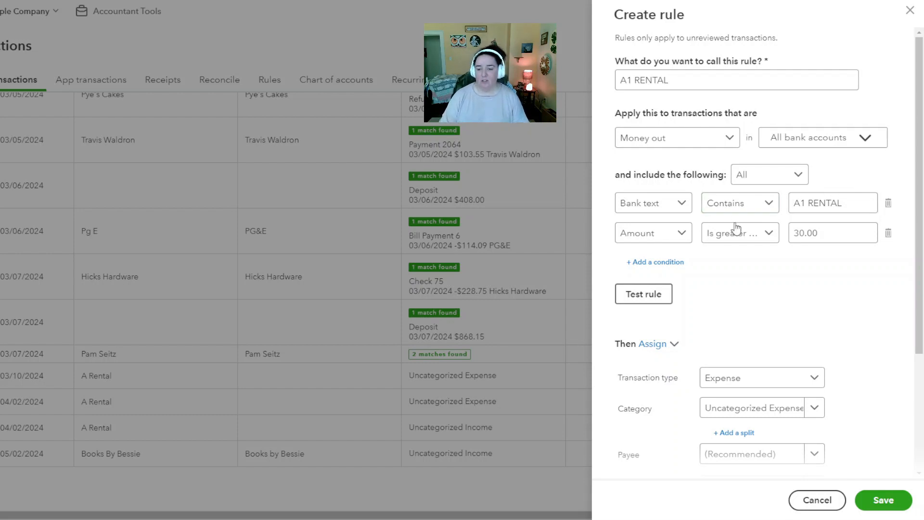
{"action": "left_click", "coordinate": [777, 185]}
{"action": "left_click", "coordinate": [773, 200]}
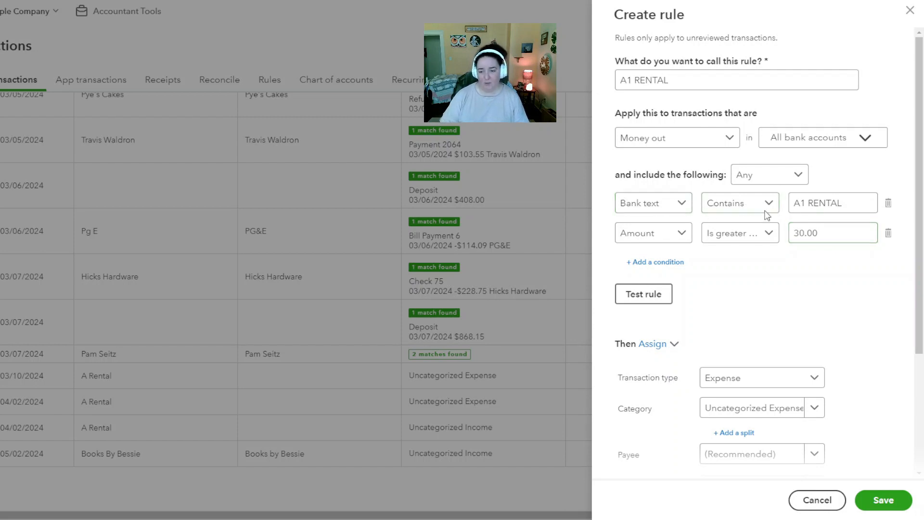
{"action": "left_click", "coordinate": [785, 176]}
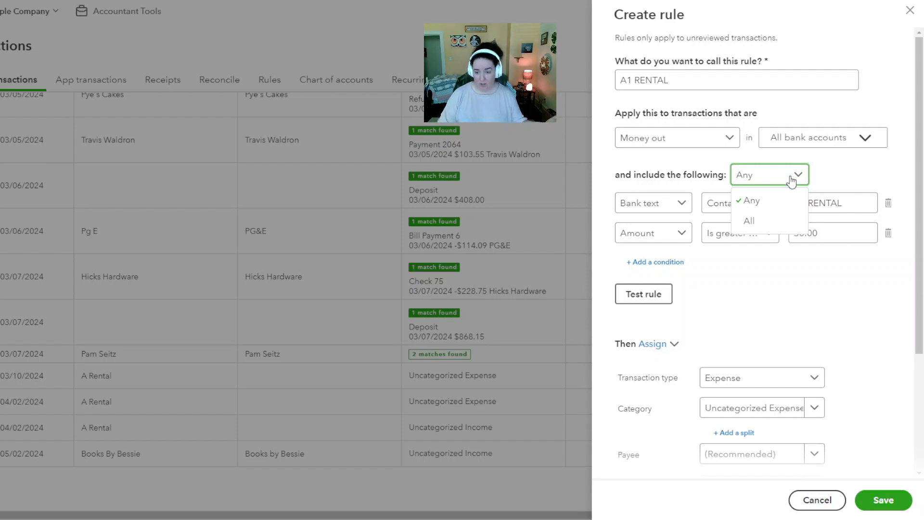
{"action": "left_click", "coordinate": [777, 221]}
- Remove the amount condition from the rule, keeping only the bank text condition
{"action": "left_click", "coordinate": [889, 234]}
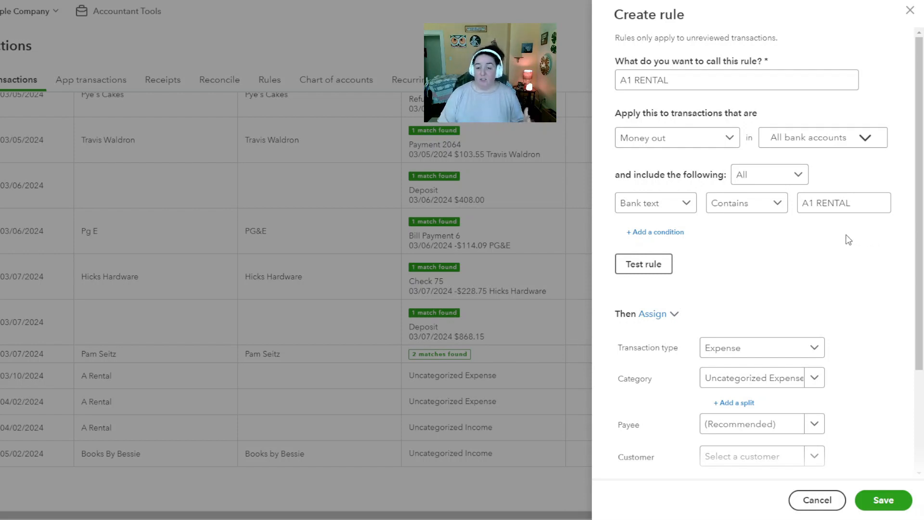
{"action": "left_click", "coordinate": [636, 78]}
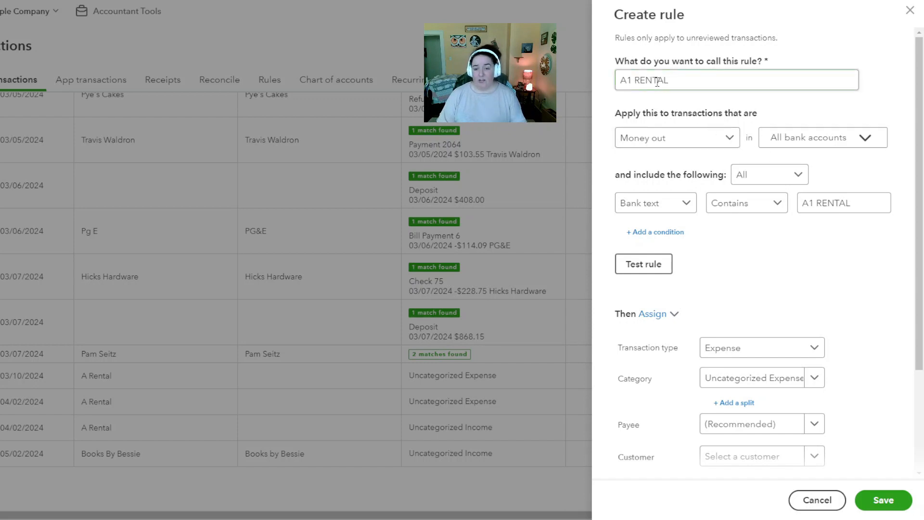
{"action": "left_click", "coordinate": [813, 210]}
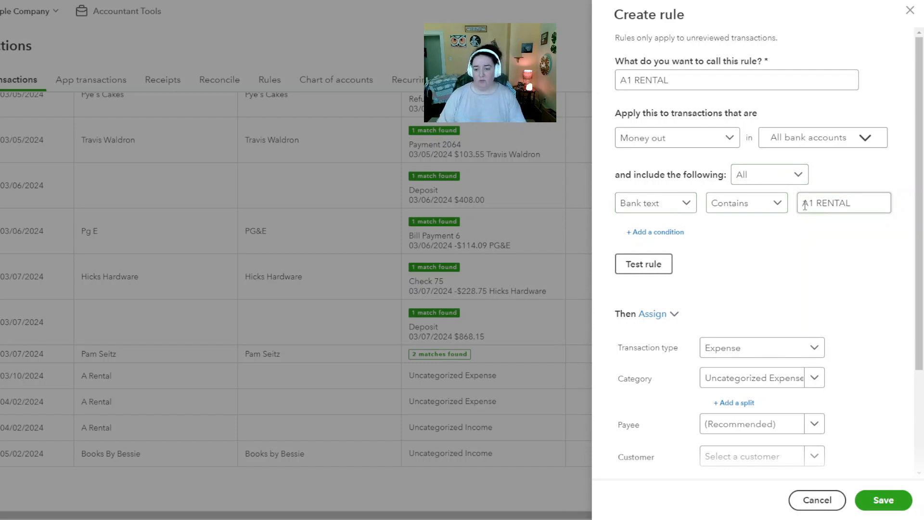
{"action": "left_click_drag", "start_coordinate": [805, 205], "coordinate": [891, 210]}
{"action": "left_click", "coordinate": [888, 207]}
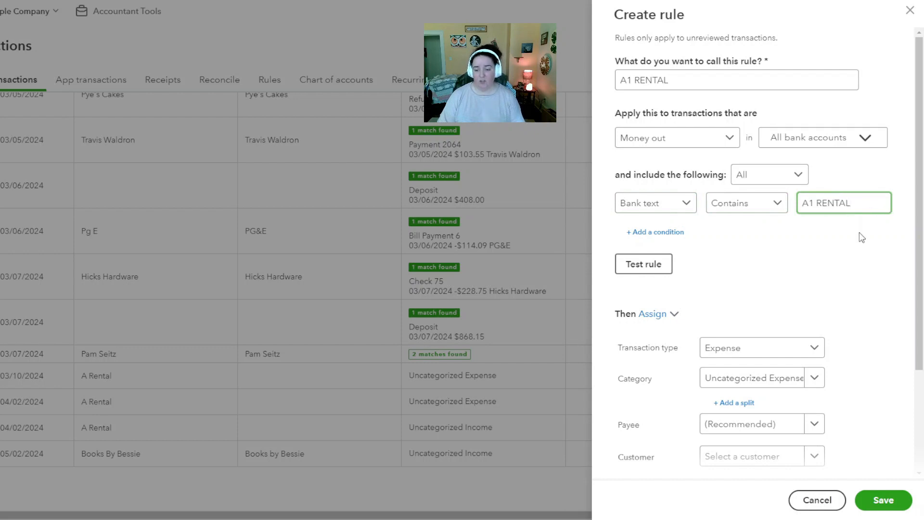
- Add A1 Rental as a new vendor and assign it as the rule's payee
{"action": "scroll", "coordinate": [859, 232], "scroll_direction": "down", "scroll_amount": 1}
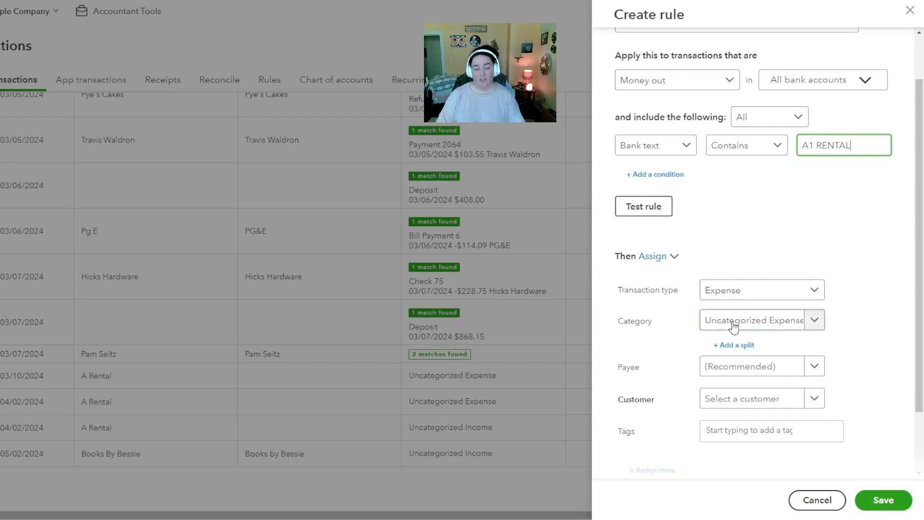
{"action": "left_click", "coordinate": [744, 370]}
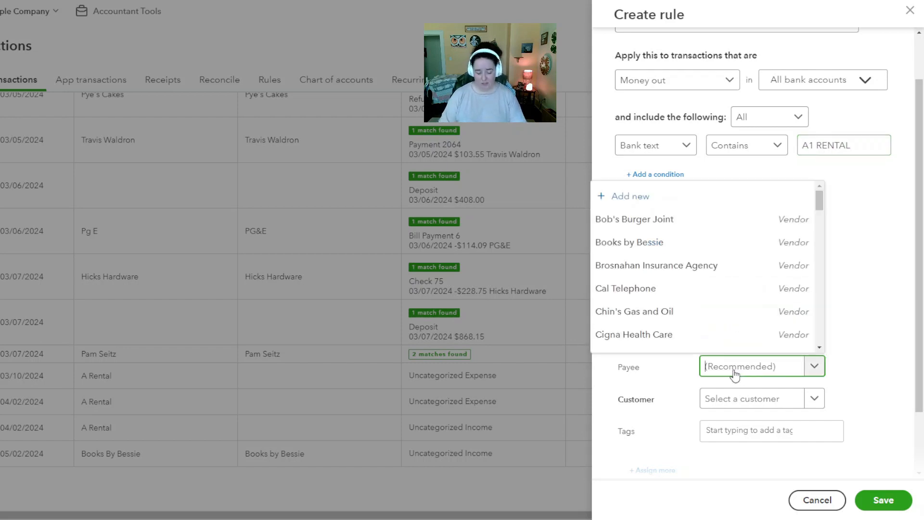
{"action": "type", "text": "A1 Rental"}
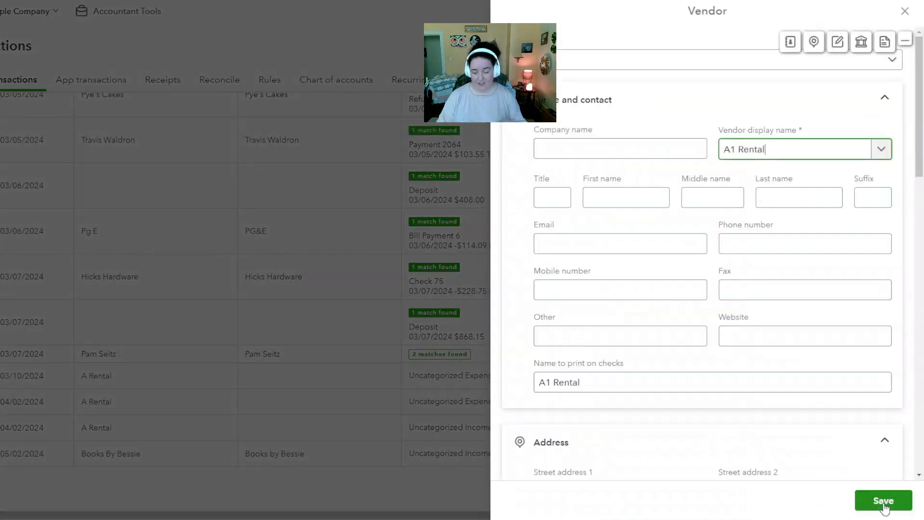
{"action": "left_click", "coordinate": [884, 501]}
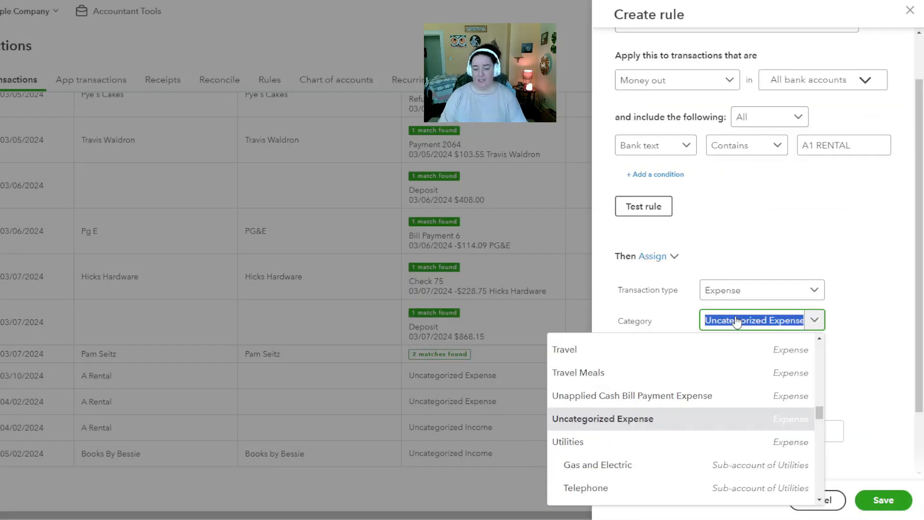
- Set the rule's category to the main Equipment Rental expense account
{"action": "type", "text": "equip"}
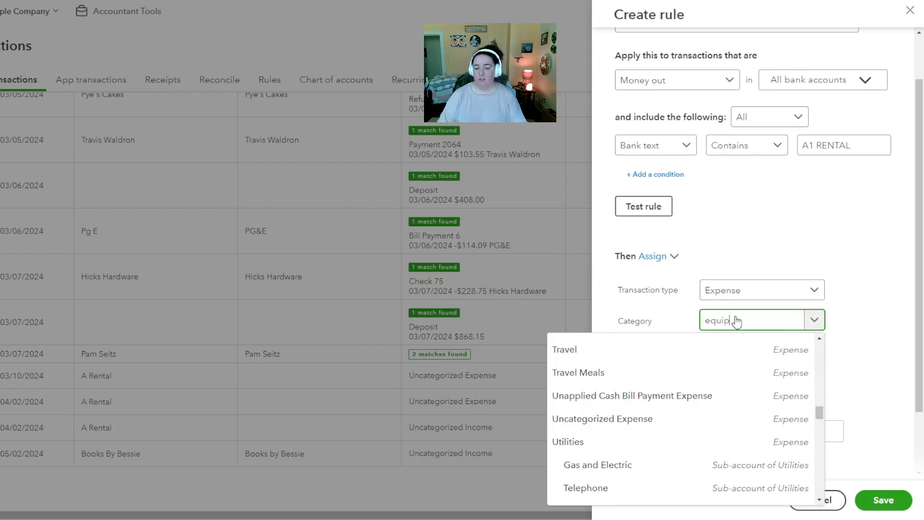
{"action": "left_click", "coordinate": [736, 393]}
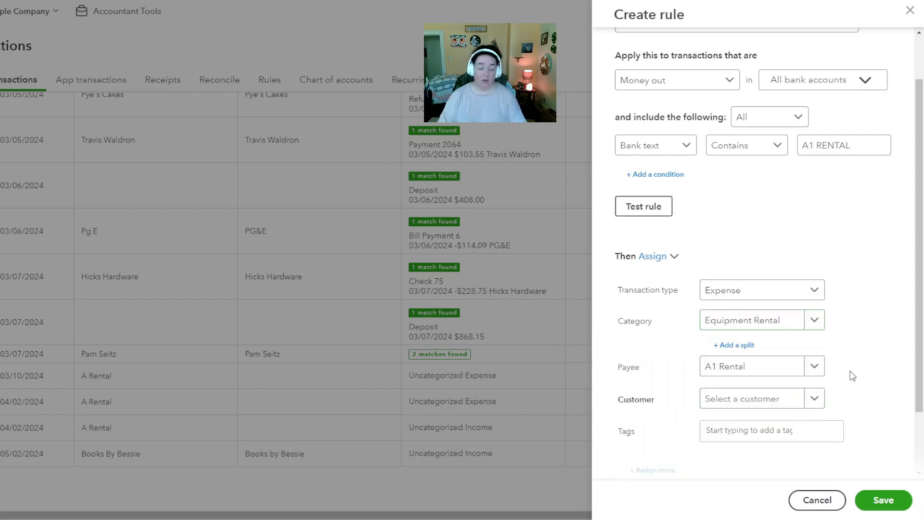
{"action": "left_click", "coordinate": [812, 320]}
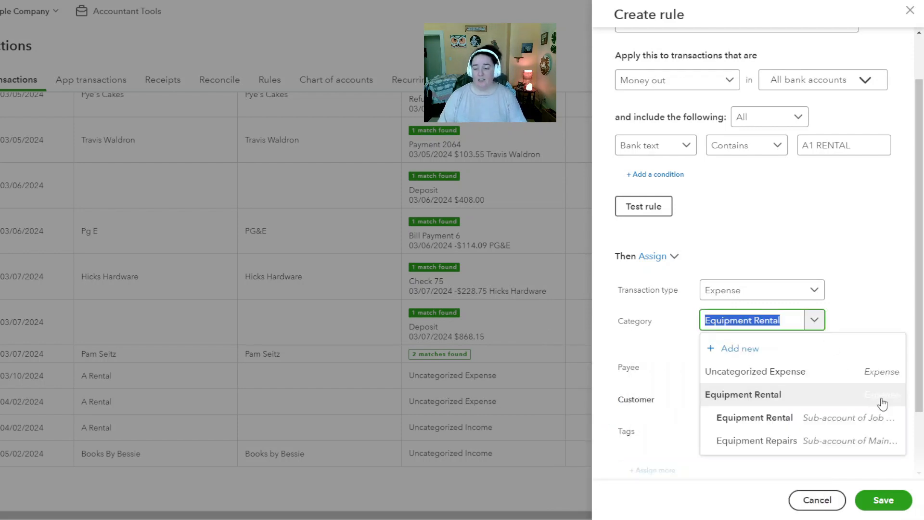
{"action": "left_click", "coordinate": [864, 311]}
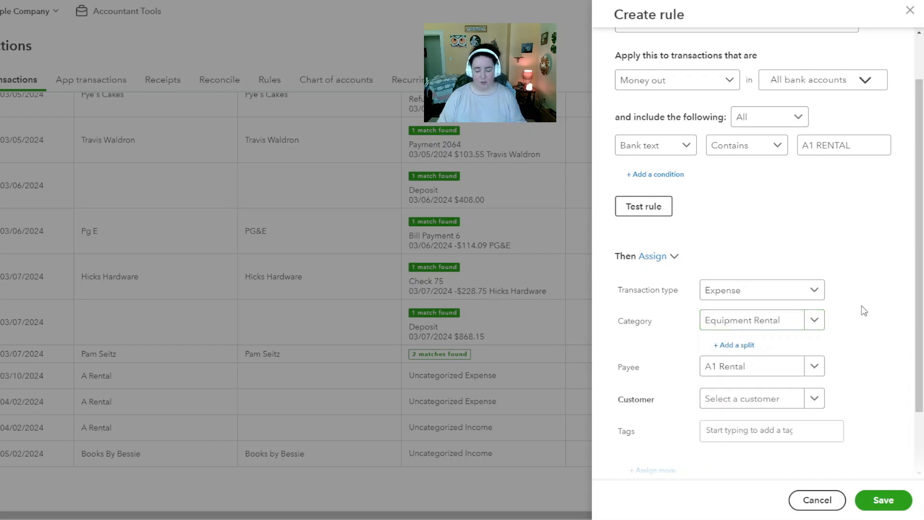
{"action": "scroll", "coordinate": [847, 316], "scroll_direction": "down", "scroll_amount": 2}
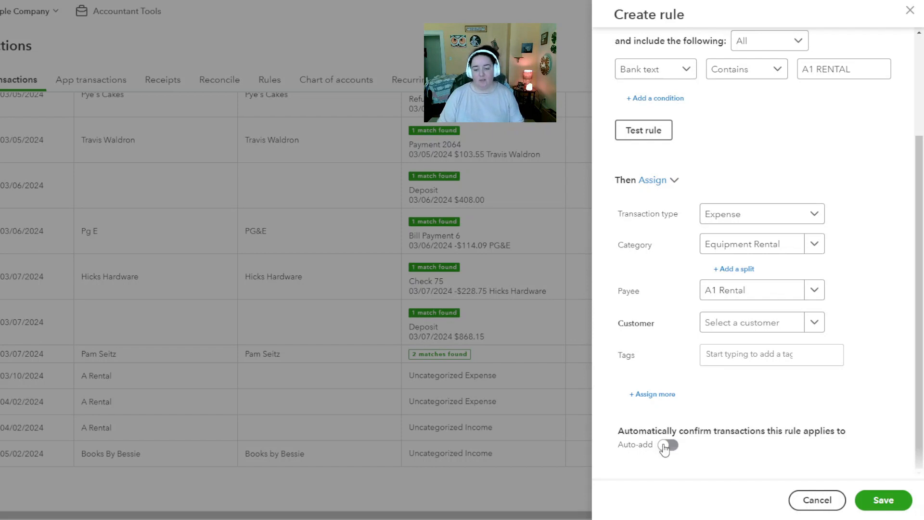
{"action": "scroll", "coordinate": [749, 378], "scroll_direction": "up", "scroll_amount": 3}
{"action": "left_click", "coordinate": [721, 78]}
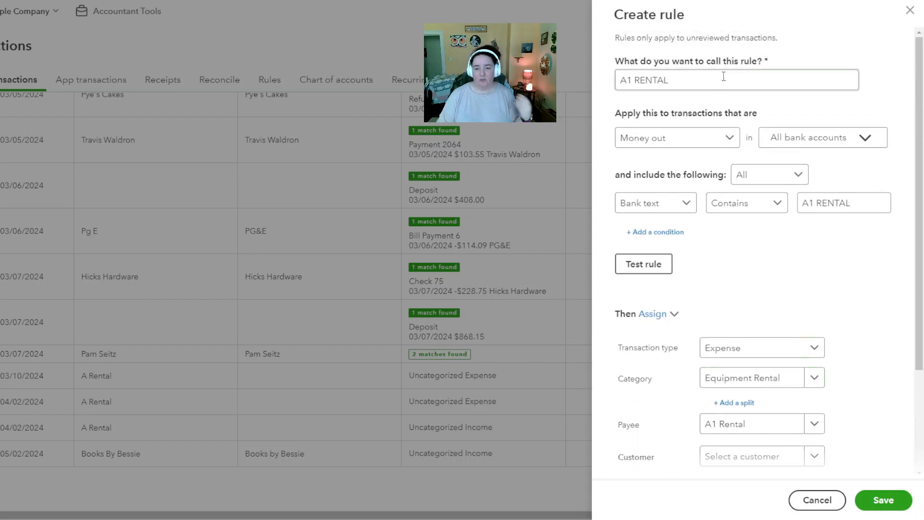
{"action": "scroll", "coordinate": [765, 308], "scroll_direction": "down", "scroll_amount": 1}
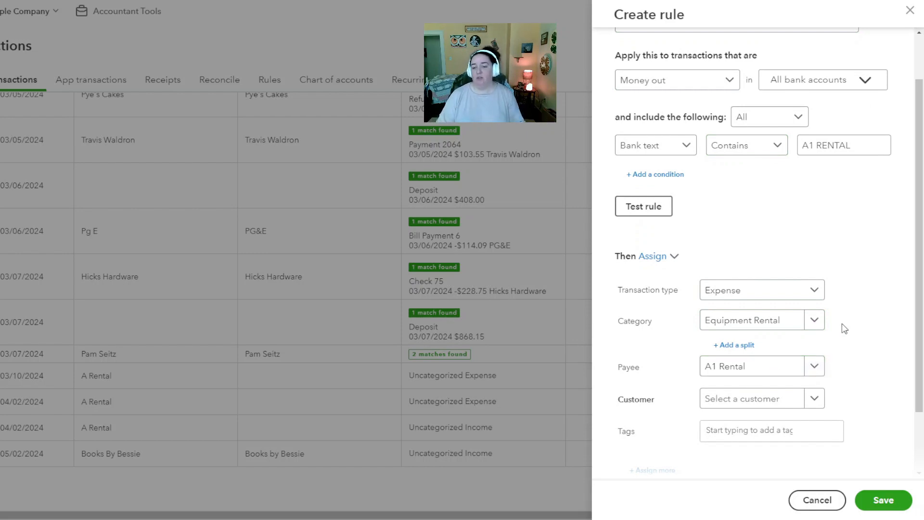
{"action": "scroll", "coordinate": [842, 321], "scroll_direction": "up", "scroll_amount": 1}
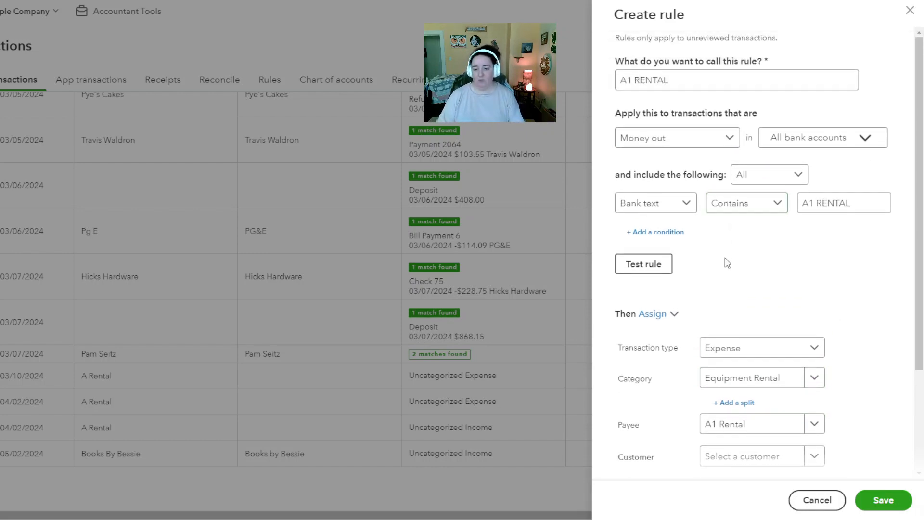
{"action": "scroll", "coordinate": [725, 258], "scroll_direction": "down", "scroll_amount": 2}
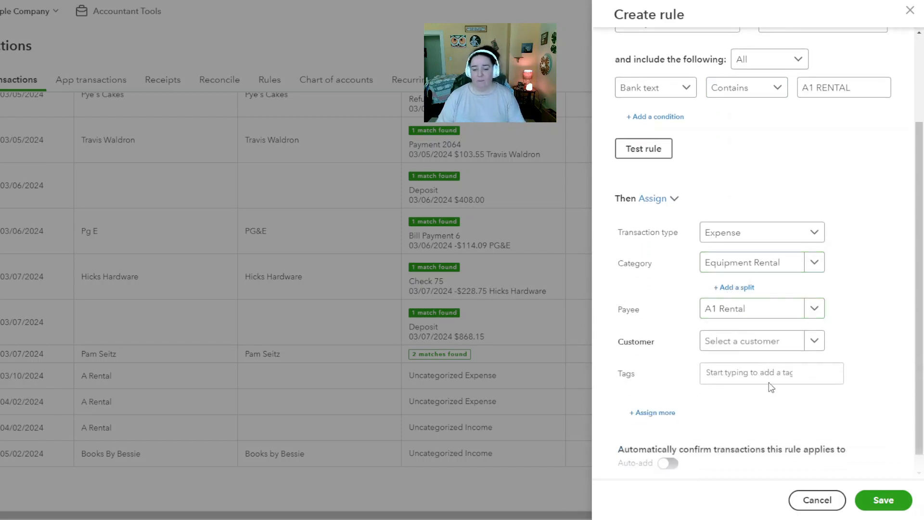
- Try adding the Replace bank memo assignment to the rule and clear it again
{"action": "left_click", "coordinate": [669, 413]}
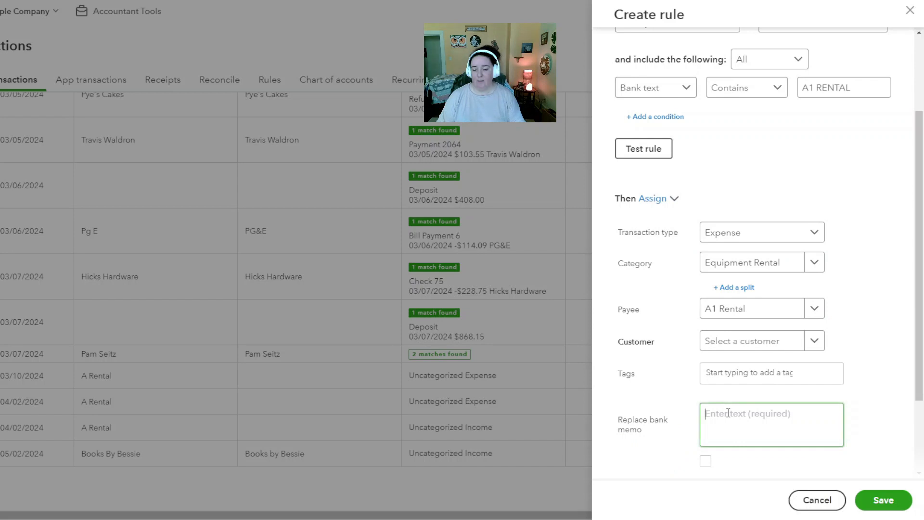
{"action": "scroll", "coordinate": [680, 419], "scroll_direction": "down", "scroll_amount": 1}
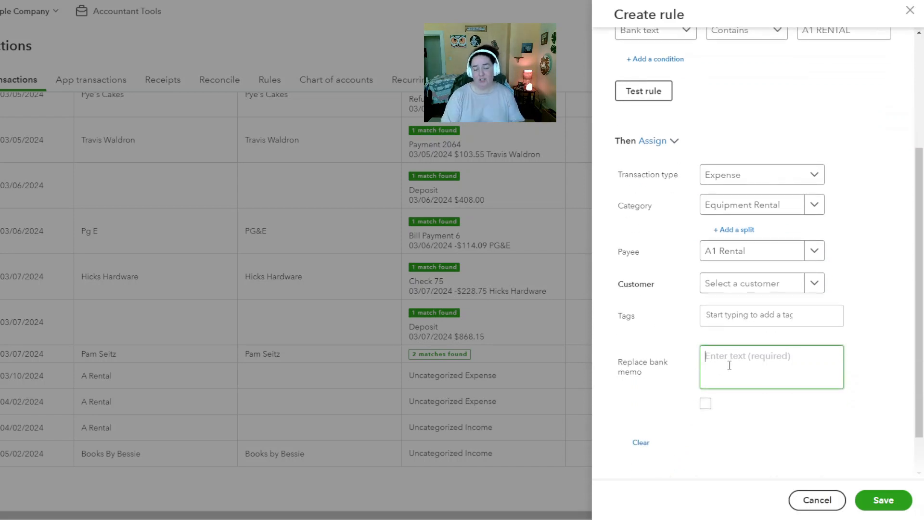
{"action": "left_click", "coordinate": [643, 442]}
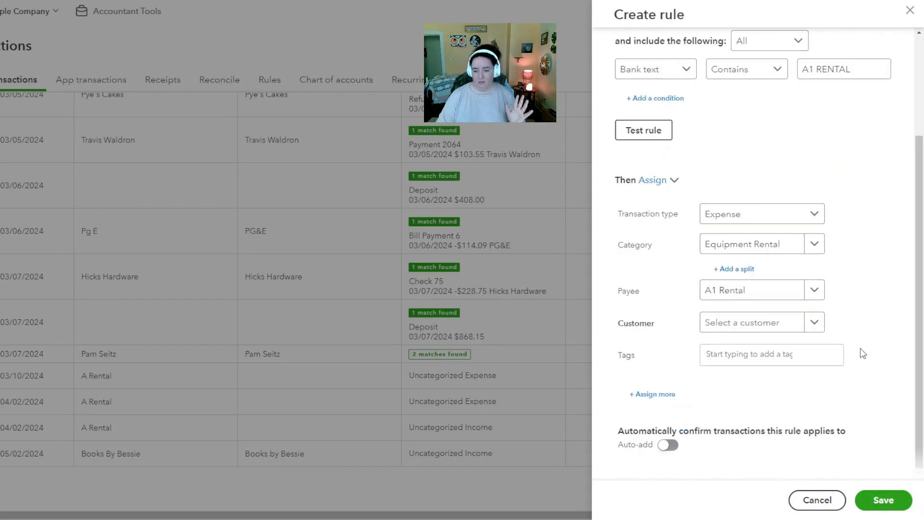
- Test the rule against the unreviewed transactions and save it
{"action": "scroll", "coordinate": [838, 354], "scroll_direction": "up", "scroll_amount": 3}
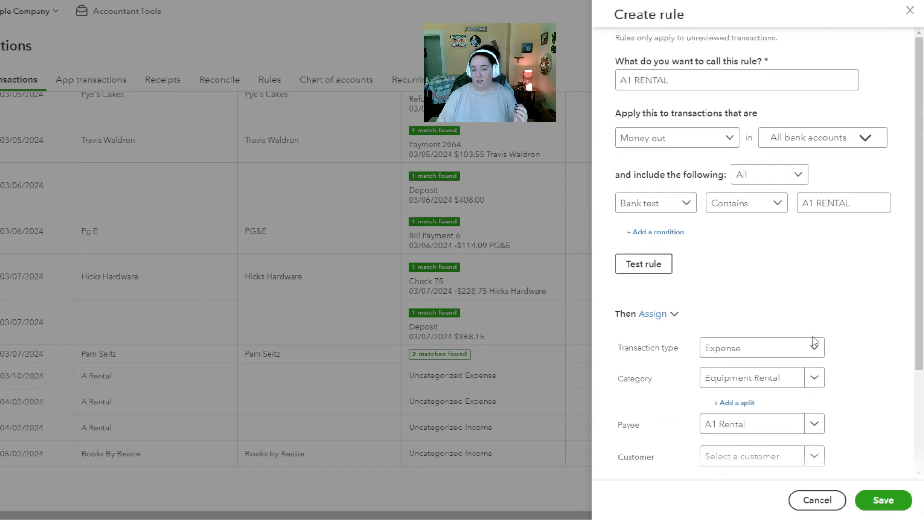
{"action": "left_click", "coordinate": [657, 273]}
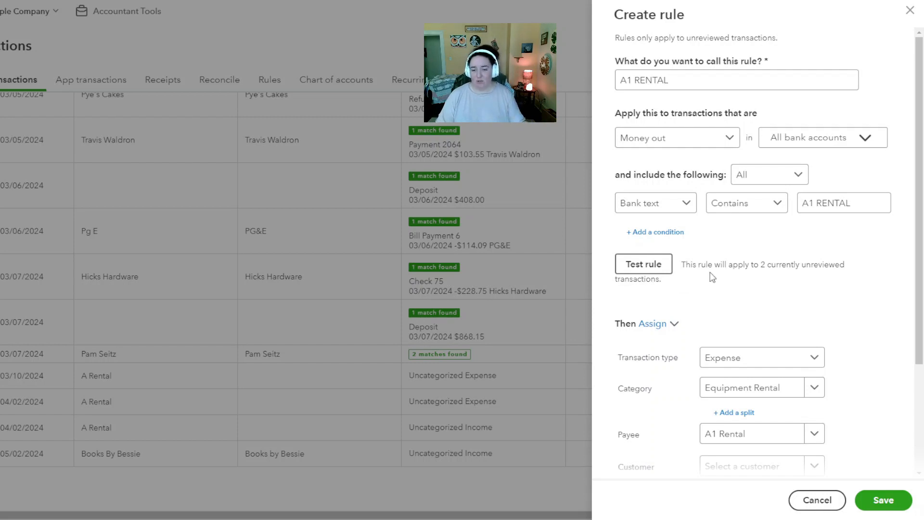
{"action": "scroll", "coordinate": [843, 398], "scroll_direction": "down", "scroll_amount": 2}
{"action": "left_click", "coordinate": [888, 501]}
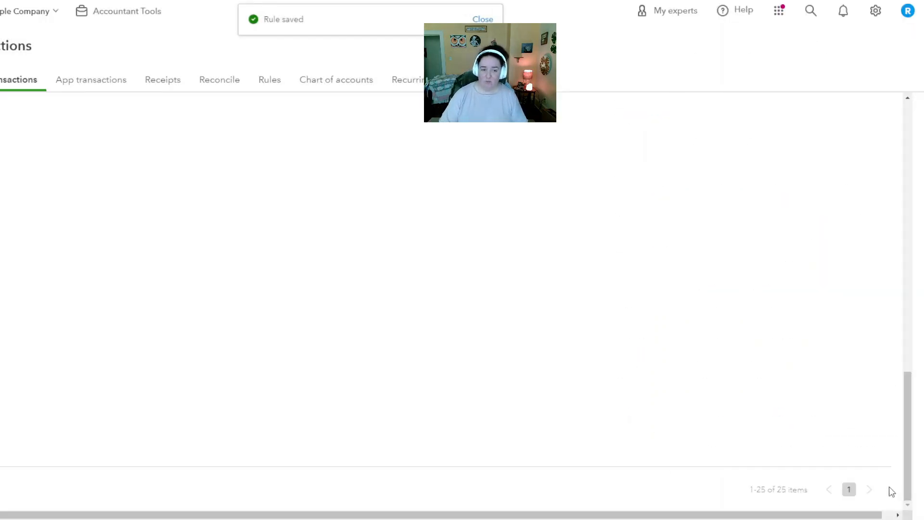
- Open the list of bank rules and check the conditions and settings of the saved A1 RENTAL rule
{"action": "left_click", "coordinate": [270, 86]}
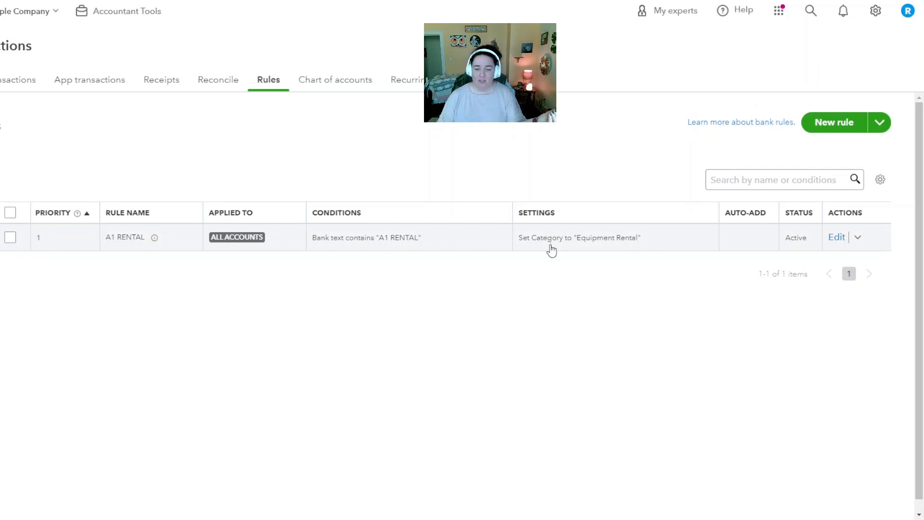
{"action": "scroll", "coordinate": [543, 269], "scroll_direction": "down", "scroll_amount": 1}
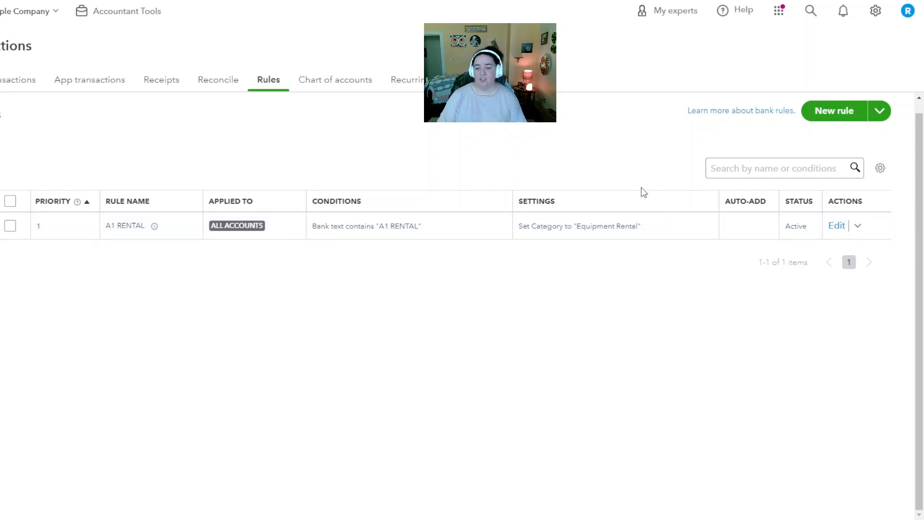
- Return to the bank transactions and check the payee and account the rule assigned to the two A Rental expenses
{"action": "left_click", "coordinate": [20, 79]}
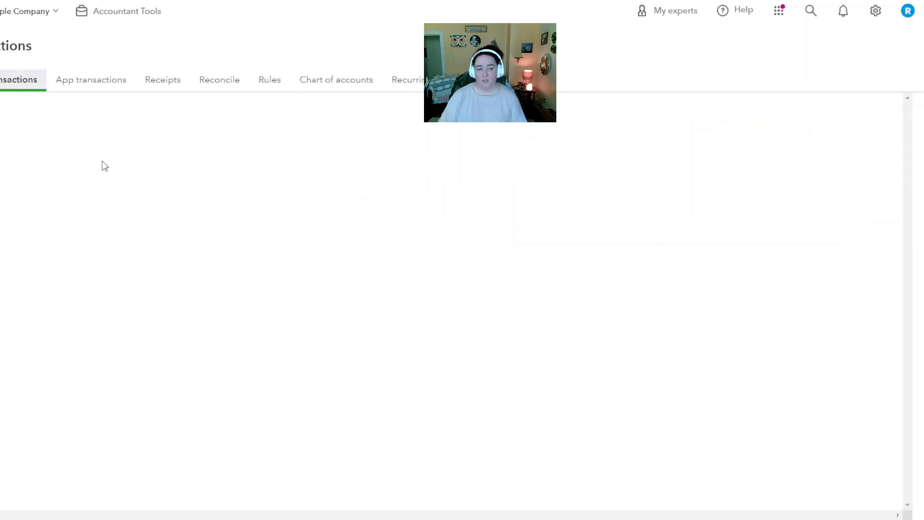
{"action": "scroll", "coordinate": [402, 267], "scroll_direction": "down", "scroll_amount": 10}
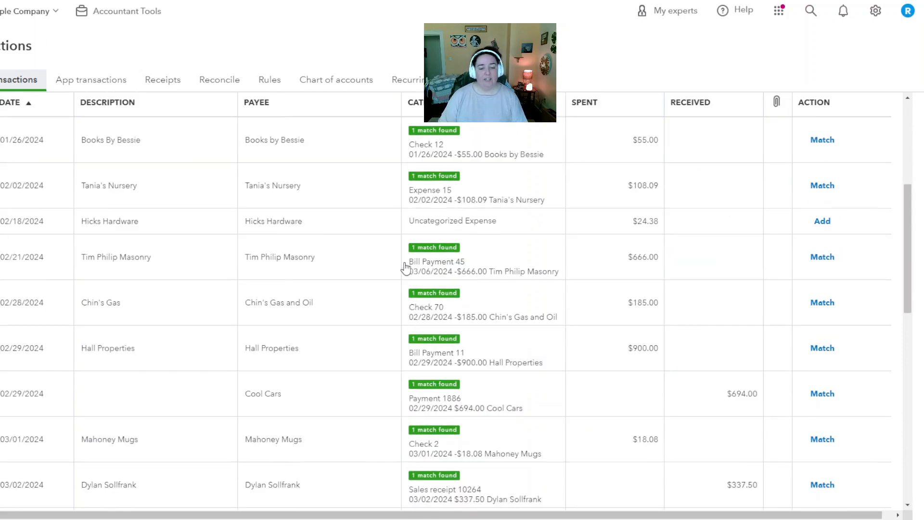
{"action": "scroll", "coordinate": [402, 267], "scroll_direction": "down", "scroll_amount": 2}
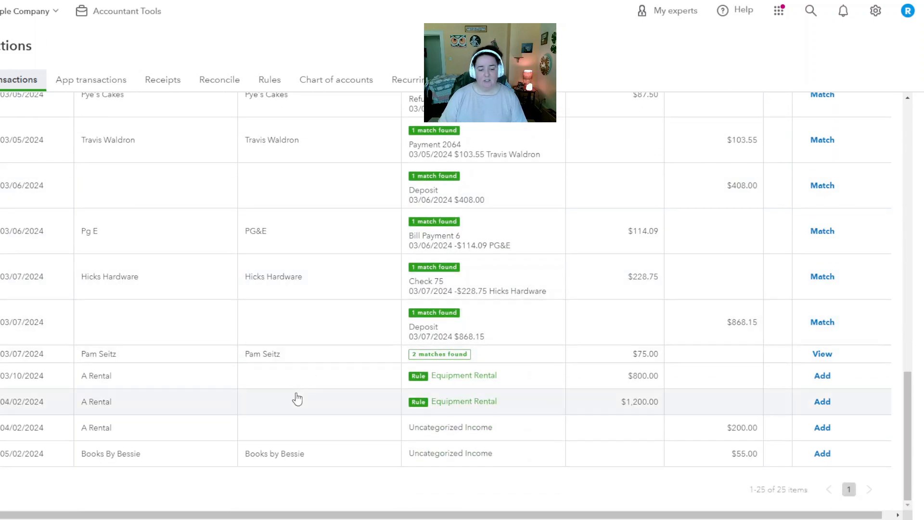
{"action": "left_click", "coordinate": [210, 385]}
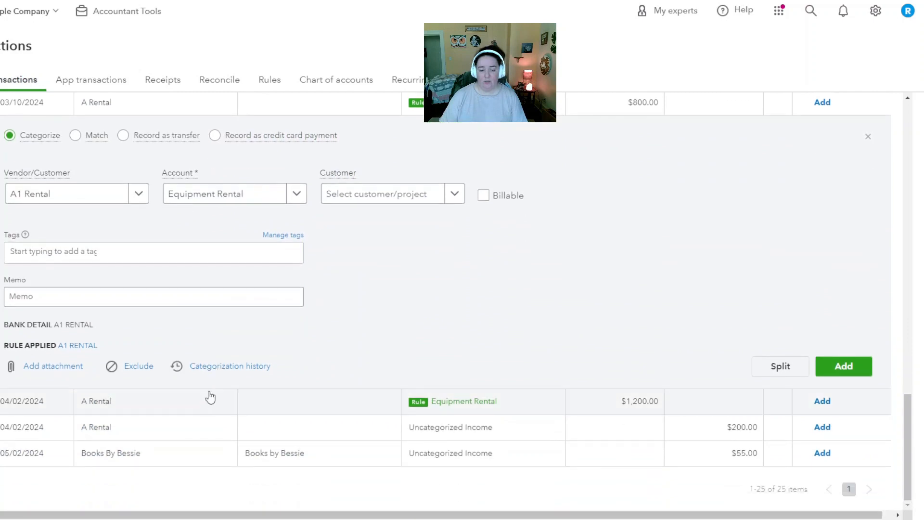
{"action": "left_click", "coordinate": [205, 404]}
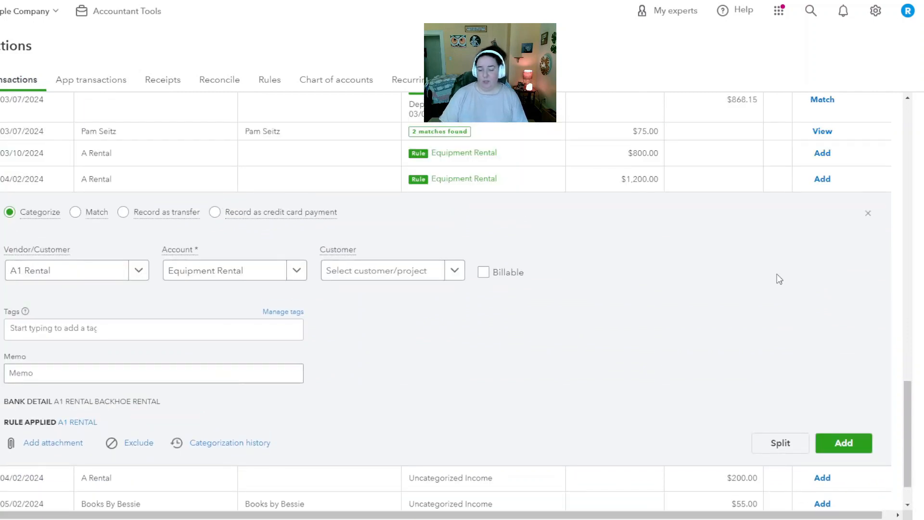
{"action": "left_click", "coordinate": [867, 213]}
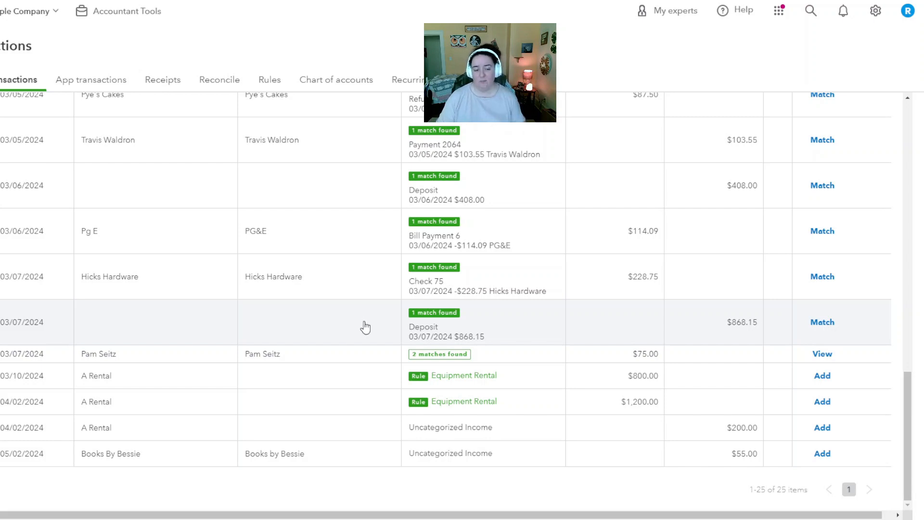
- Add the 03/10/2024 A Rental expense of $800.00 with payee A1 Rental and account Equipment Rental
{"action": "left_click", "coordinate": [337, 379]}
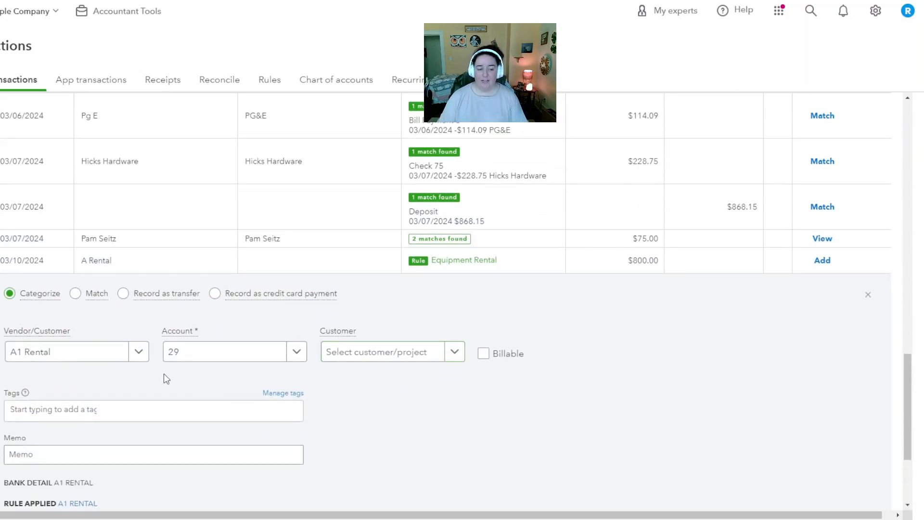
{"action": "scroll", "coordinate": [155, 358], "scroll_direction": "down", "scroll_amount": 2}
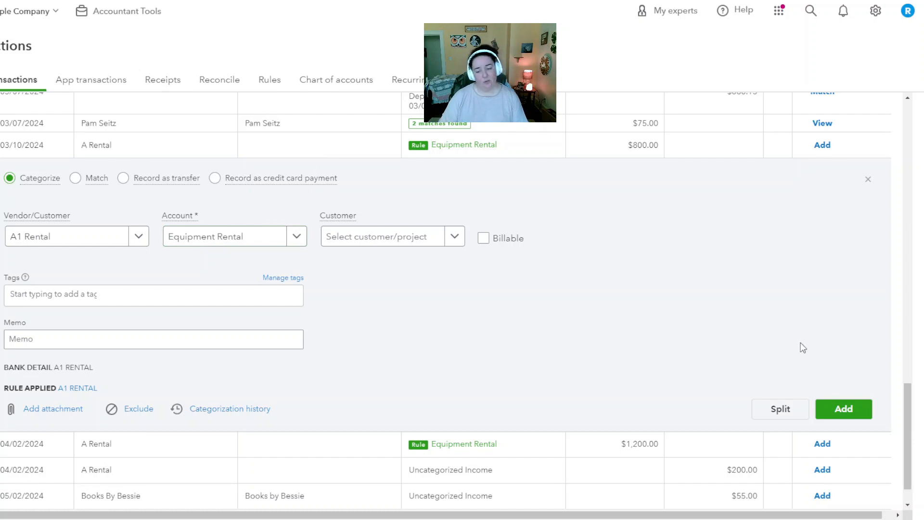
{"action": "left_click", "coordinate": [847, 407]}
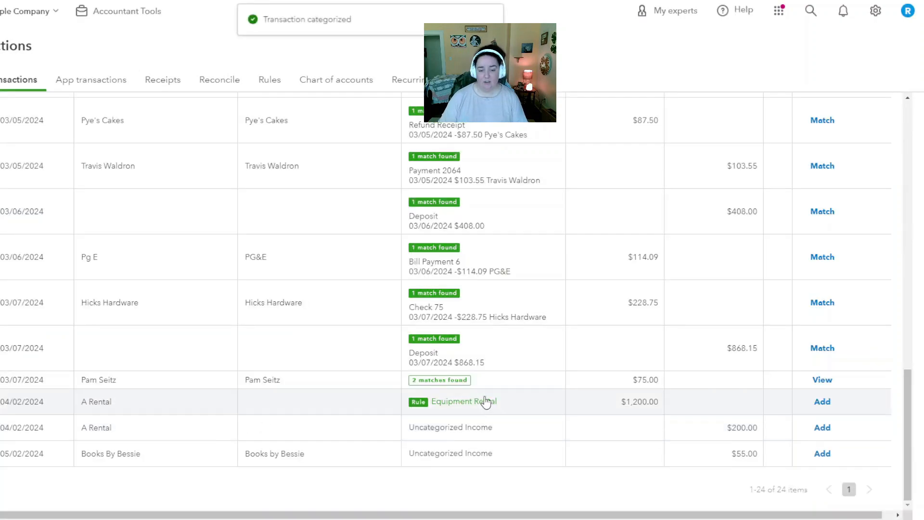
- Filter the Checking transactions awaiting review to those with Rule applied
{"action": "scroll", "coordinate": [481, 402], "scroll_direction": "up", "scroll_amount": 10}
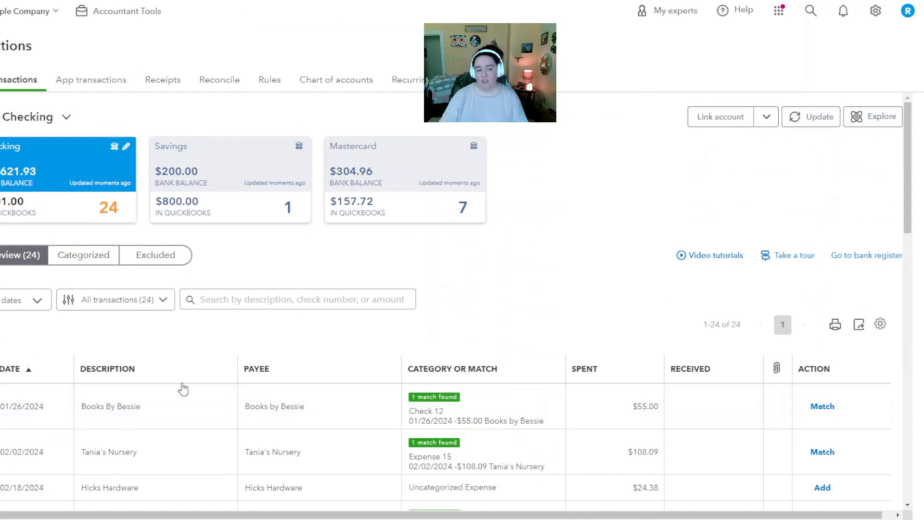
{"action": "left_click", "coordinate": [115, 315]}
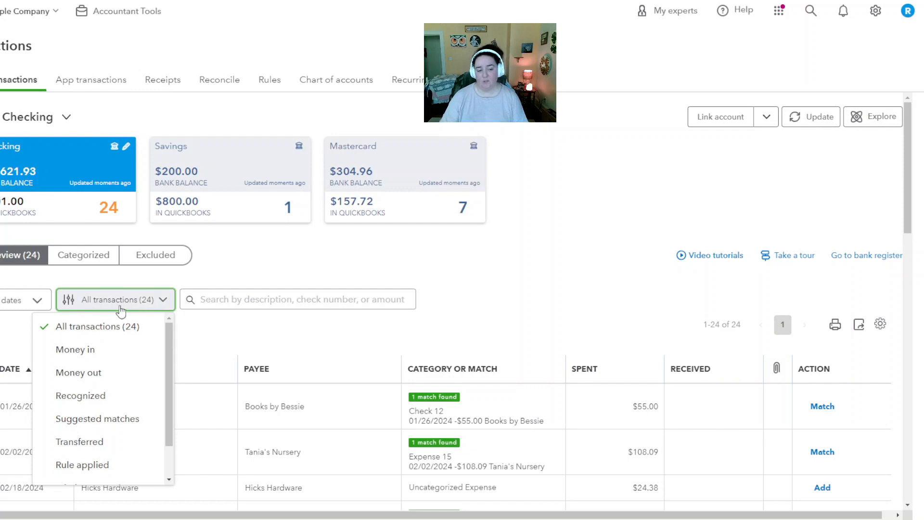
{"action": "left_click", "coordinate": [82, 465]}
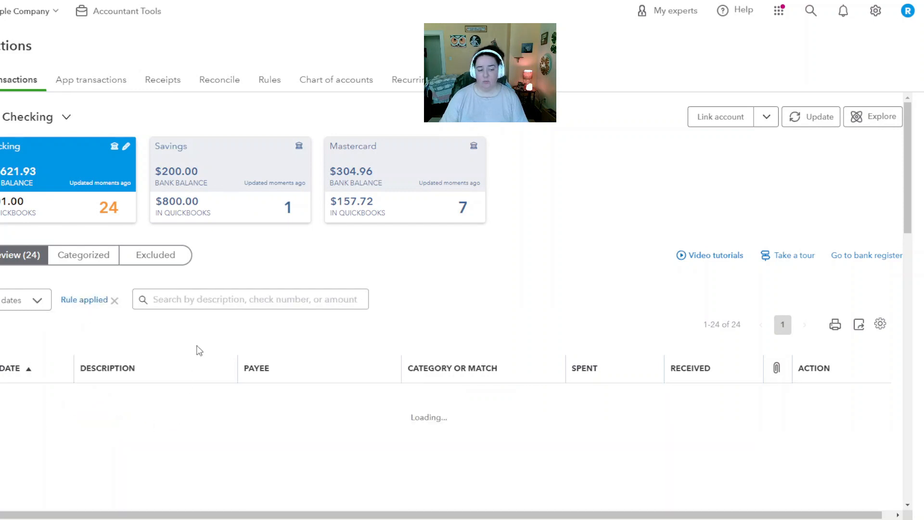
- Add the 04/02/2024 A Rental expense of $1,200.00 under Equipment Rental and clear the Rule applied filter
{"action": "left_click", "coordinate": [219, 401]}
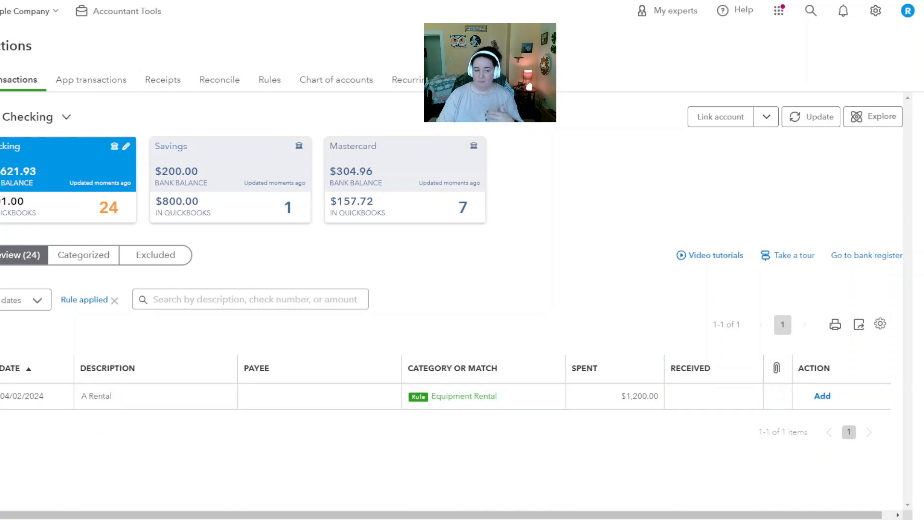
{"action": "left_click", "coordinate": [184, 306]}
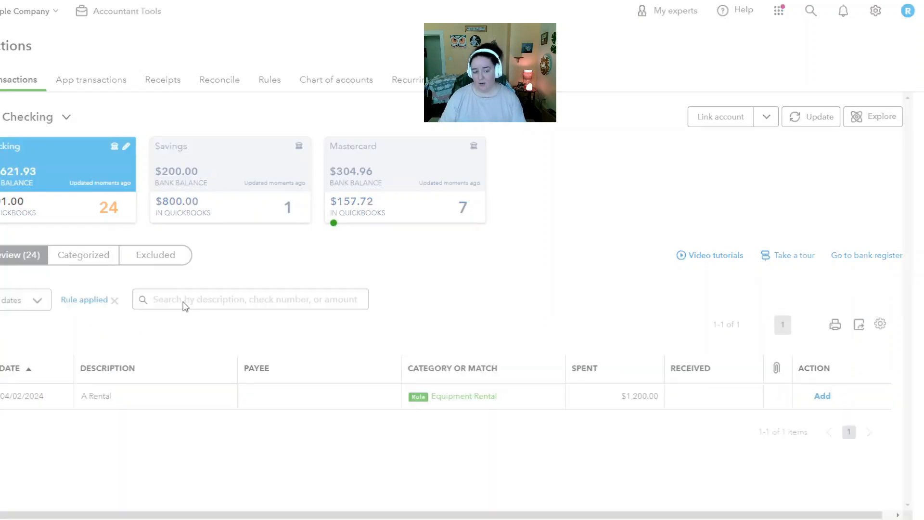
{"action": "left_click", "coordinate": [116, 300]}
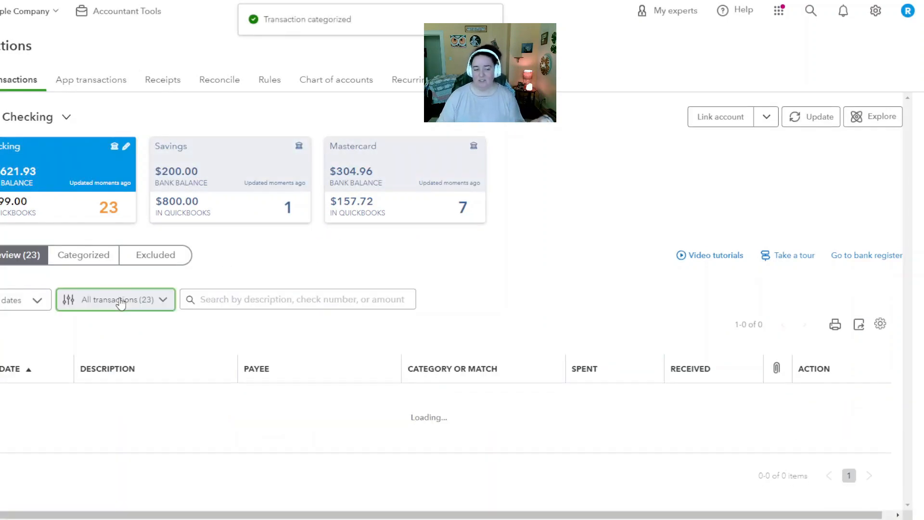